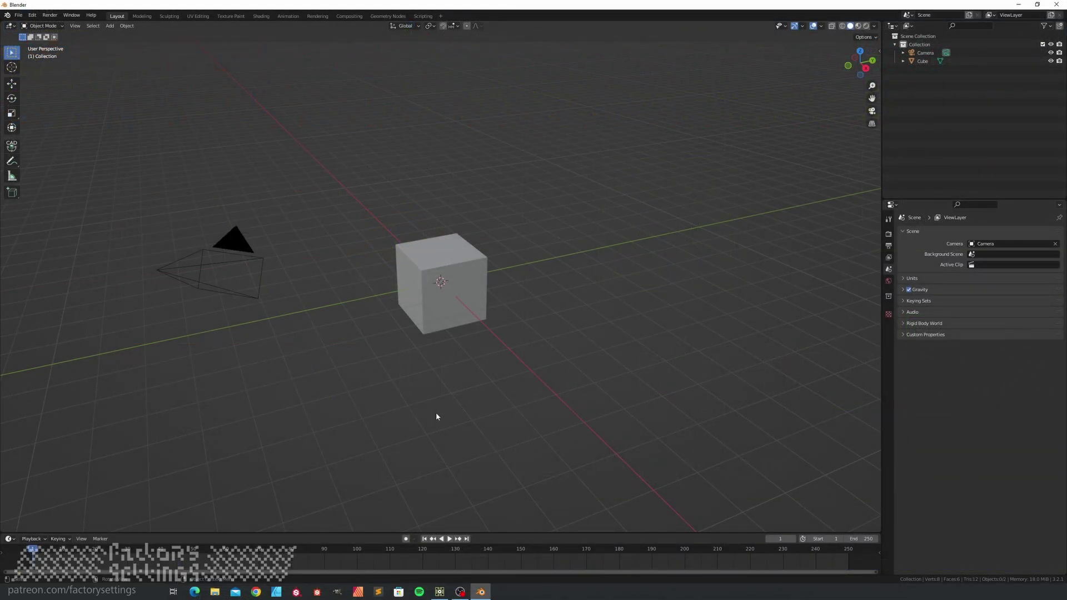
# - Show the TD scripts v1.2 tools panel in the 3D viewport sidebar
pyautogui.press('n')
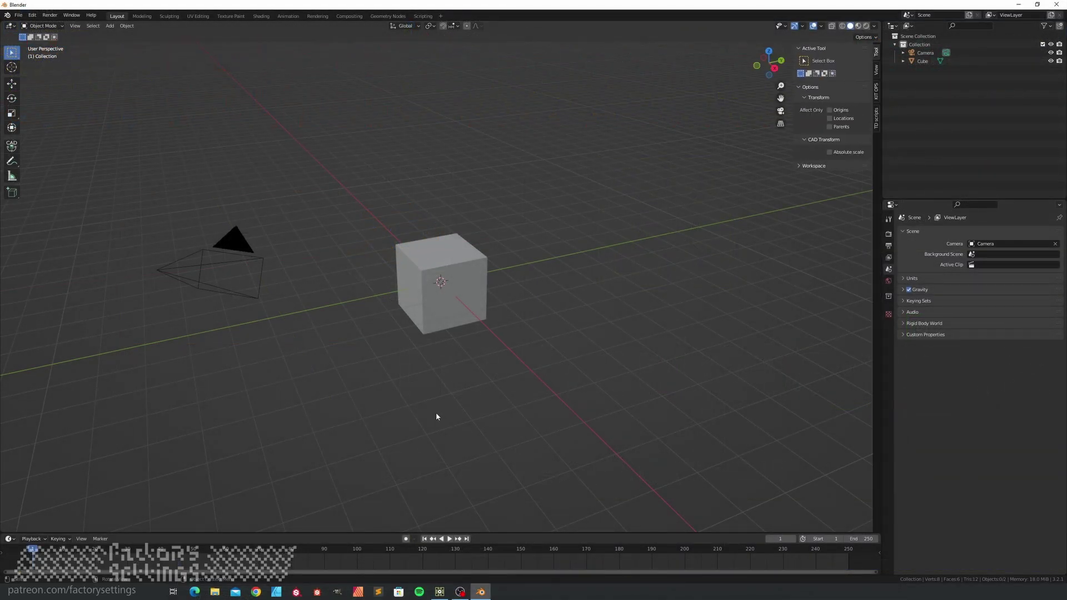
pyautogui.click(877, 115)
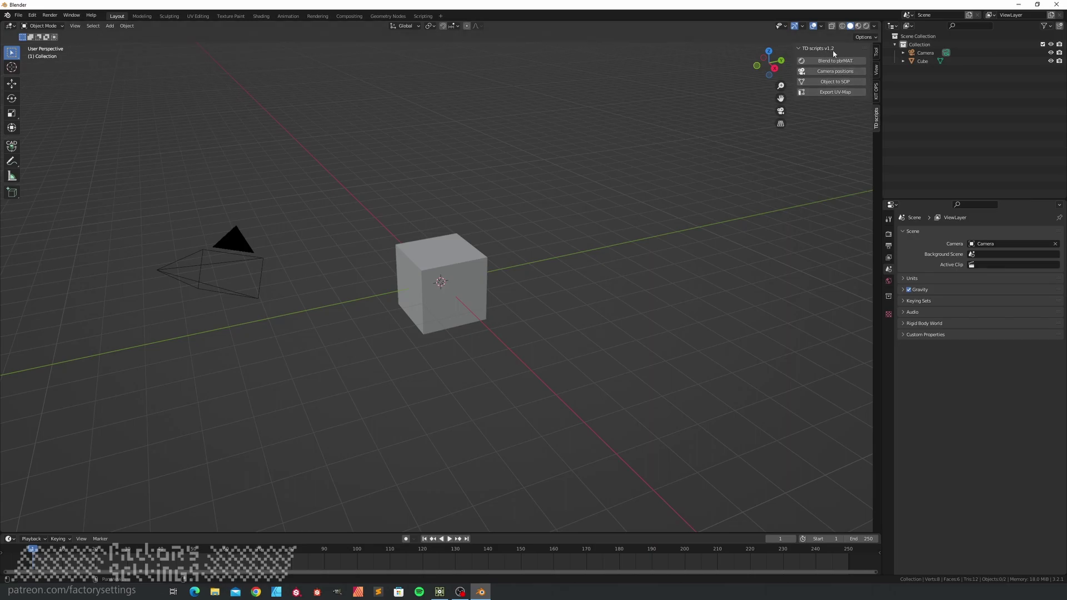
# - Find the TD Scripts add-on in Preferences and remove the old install
pyautogui.click(32, 15)
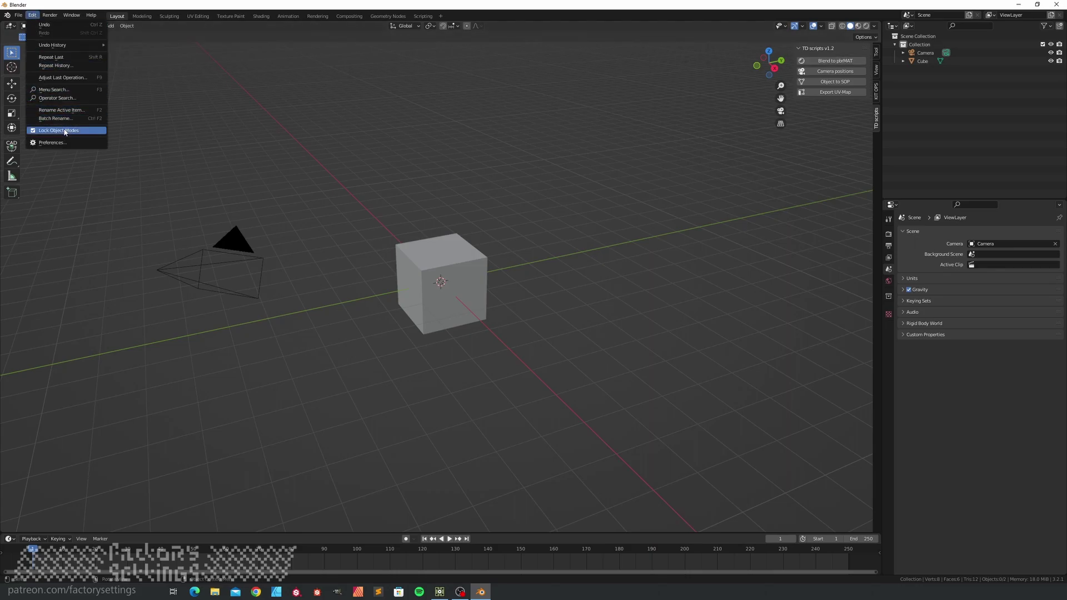
pyautogui.click(52, 143)
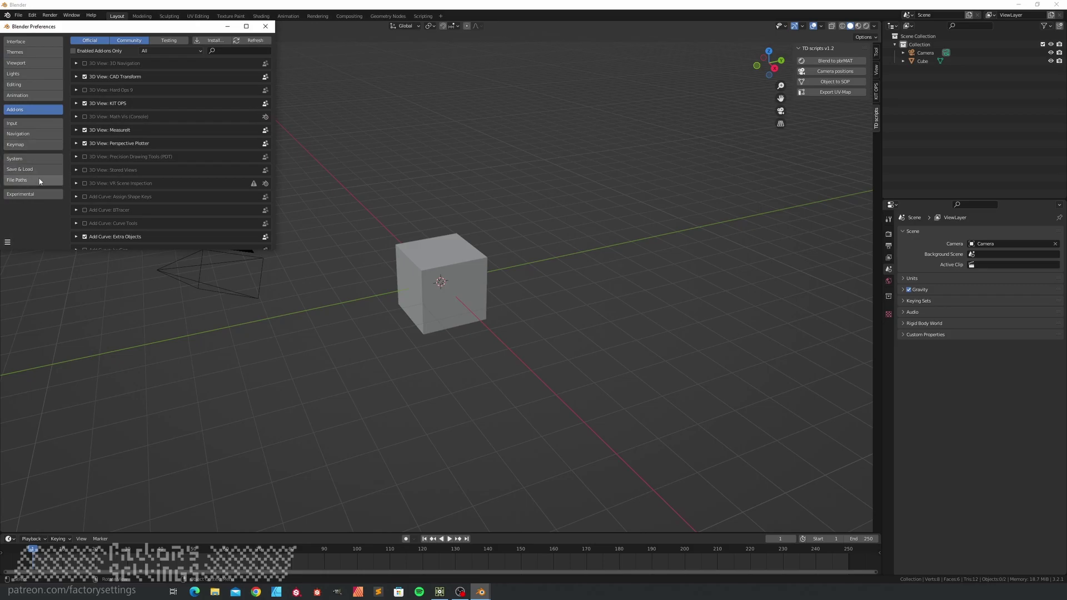
pyautogui.click(225, 50)
pyautogui.write('td')
pyautogui.click(76, 63)
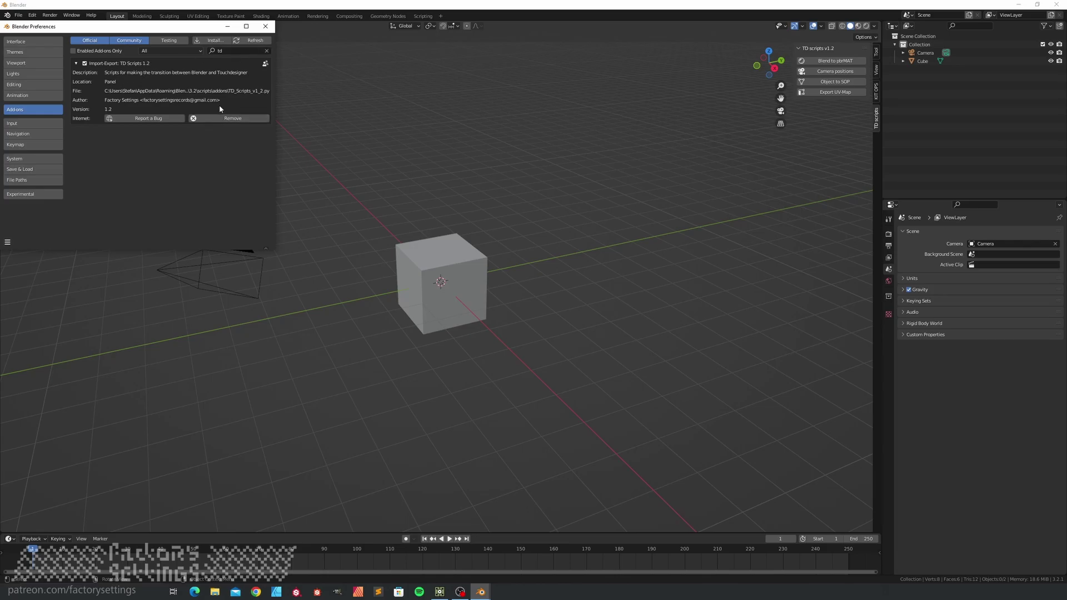
pyautogui.click(215, 118)
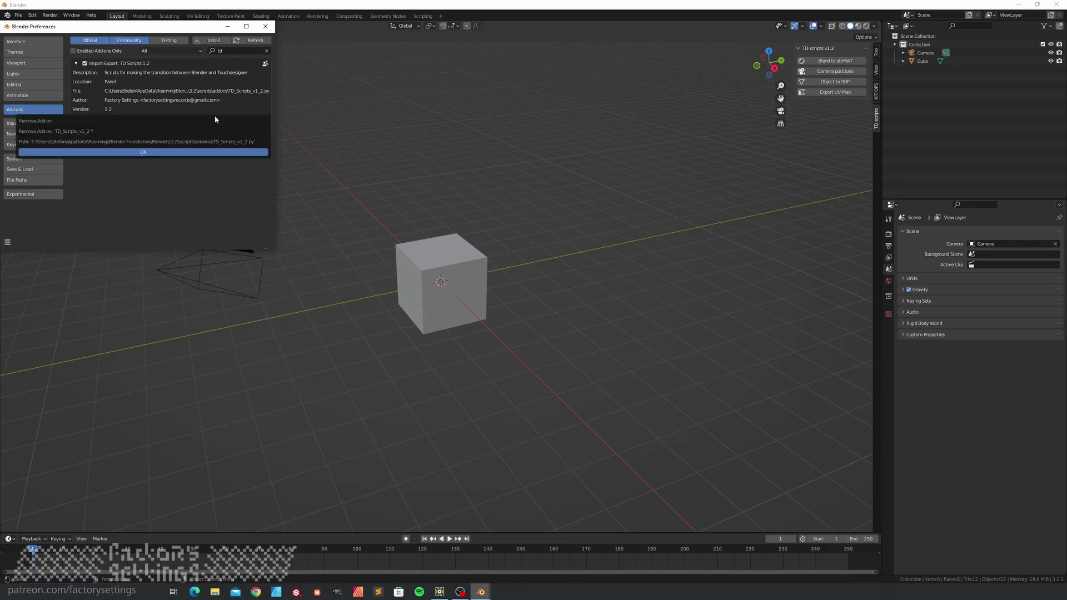
pyautogui.click(160, 152)
# - Install TD_Scripts_v1_2.py, enable it, and close Preferences
pyautogui.click(213, 40)
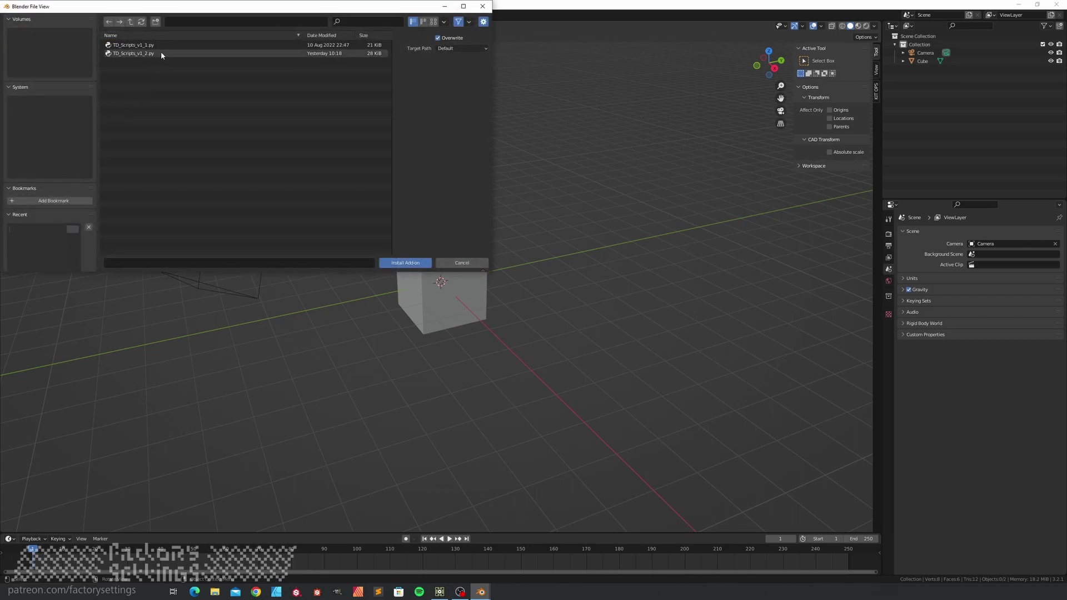
pyautogui.click(161, 53)
pyautogui.click(405, 262)
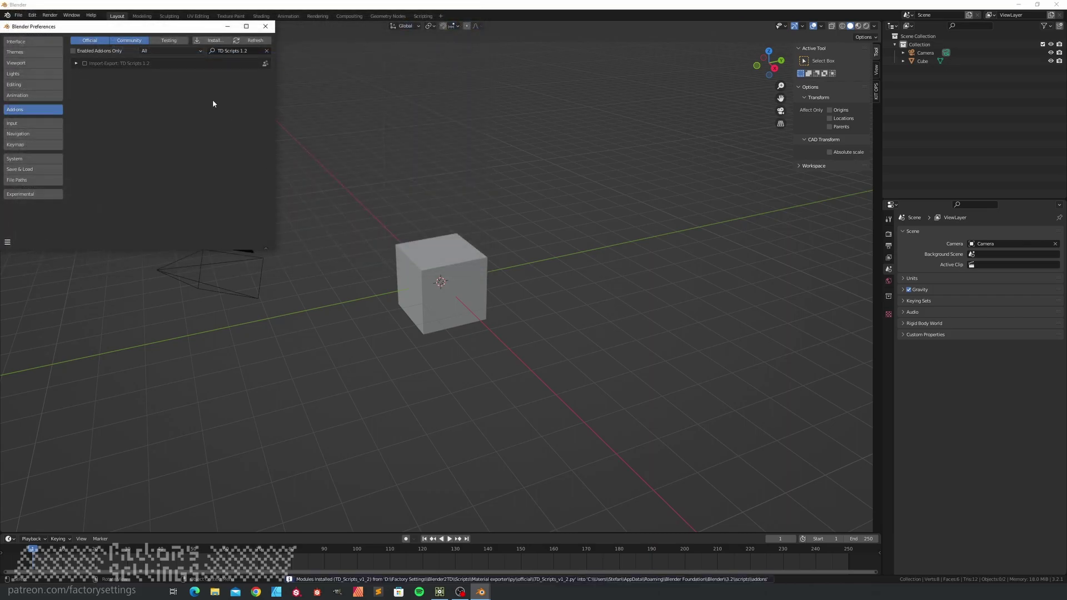
pyautogui.click(84, 63)
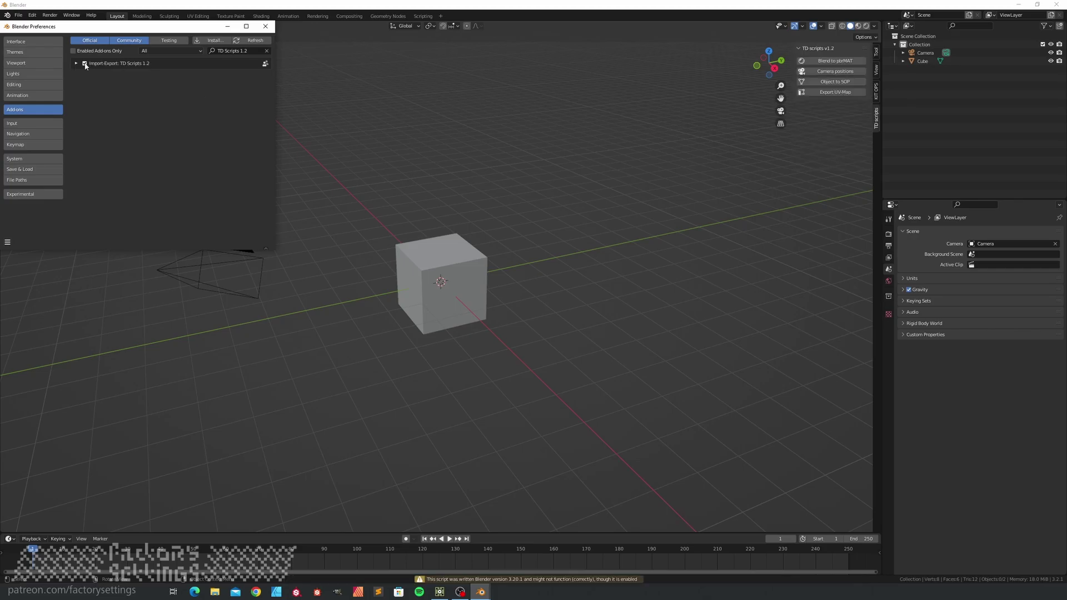
pyautogui.click(77, 63)
pyautogui.click(77, 64)
pyautogui.click(266, 26)
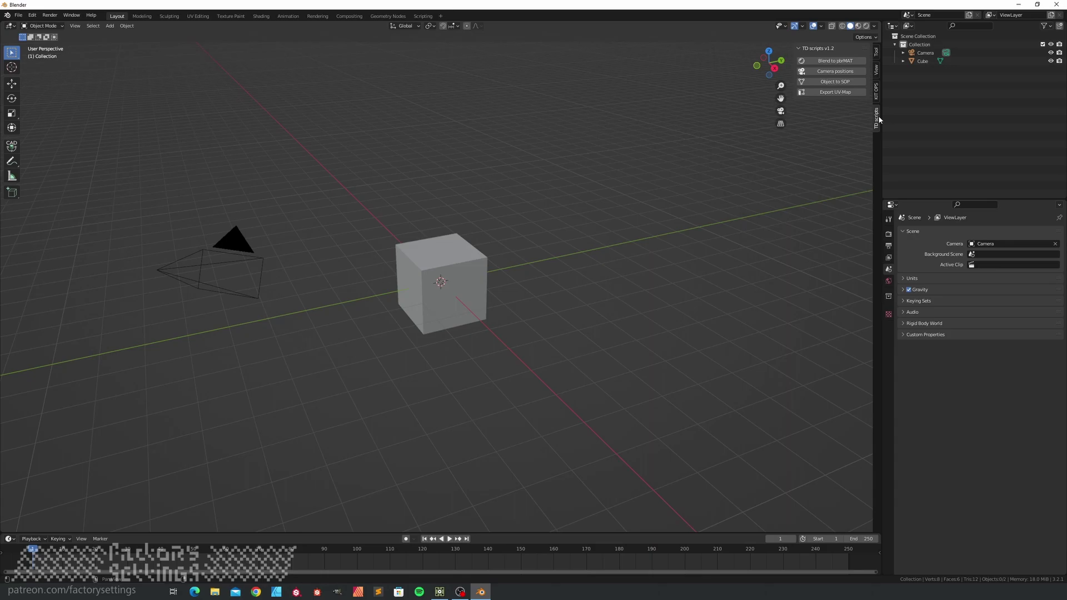
# - Rename Cube to Cube.1 in the Outliner and copy its Object to SOP script
pyautogui.click(961, 61)
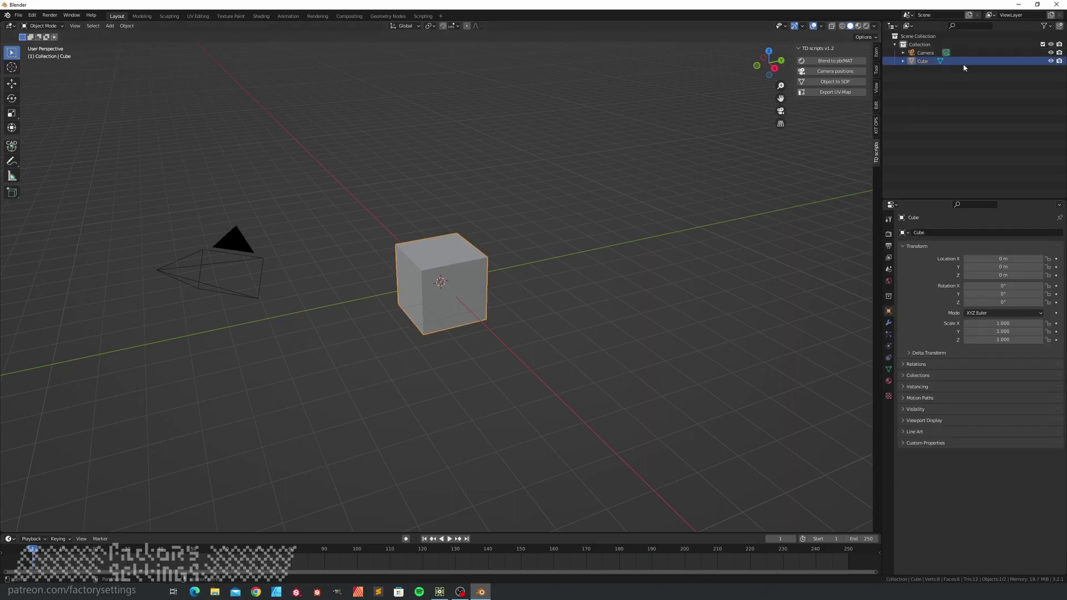
pyautogui.doubleClick(923, 61)
pyautogui.click(939, 60)
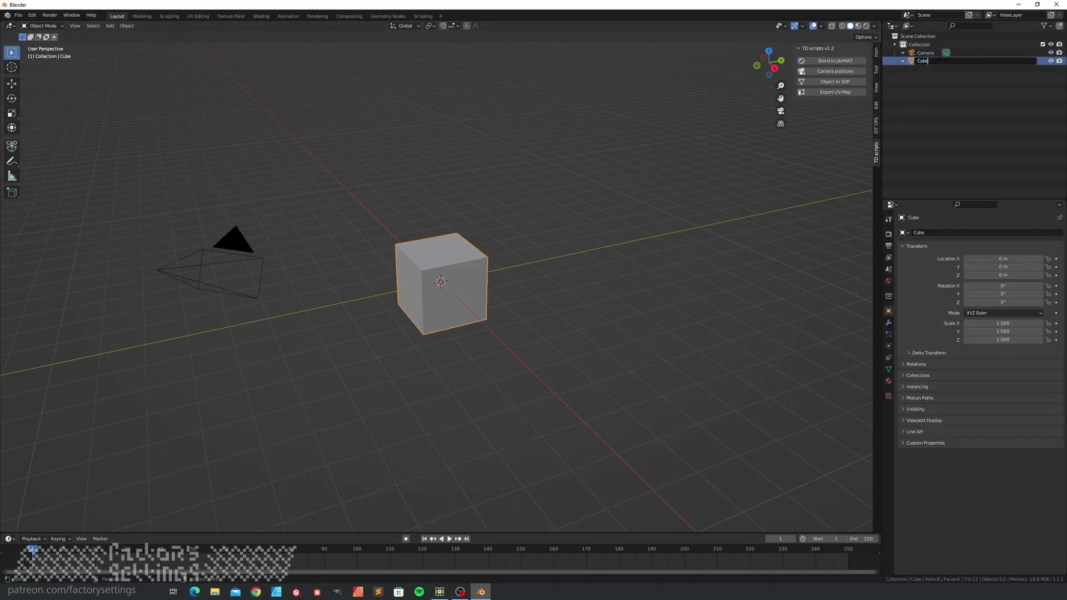
pyautogui.write('.1')
pyautogui.press('Return')
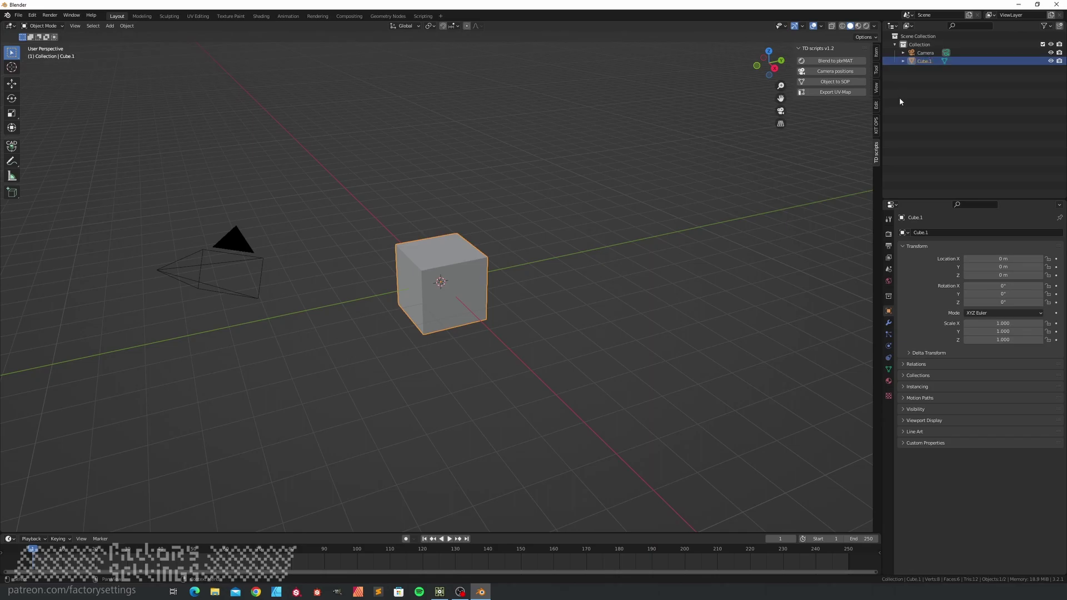
pyautogui.click(836, 82)
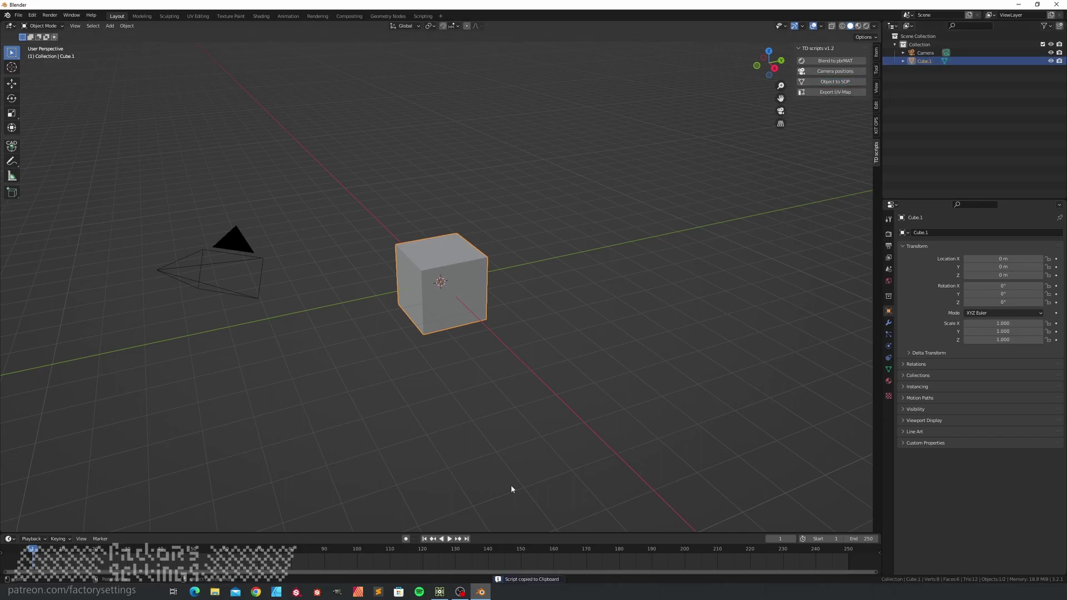
# - Add a text1 Text DAT in TouchDesigner and paste the cube script into it
pyautogui.click(447, 596)
pyautogui.press('Tab')
pyautogui.write('te')
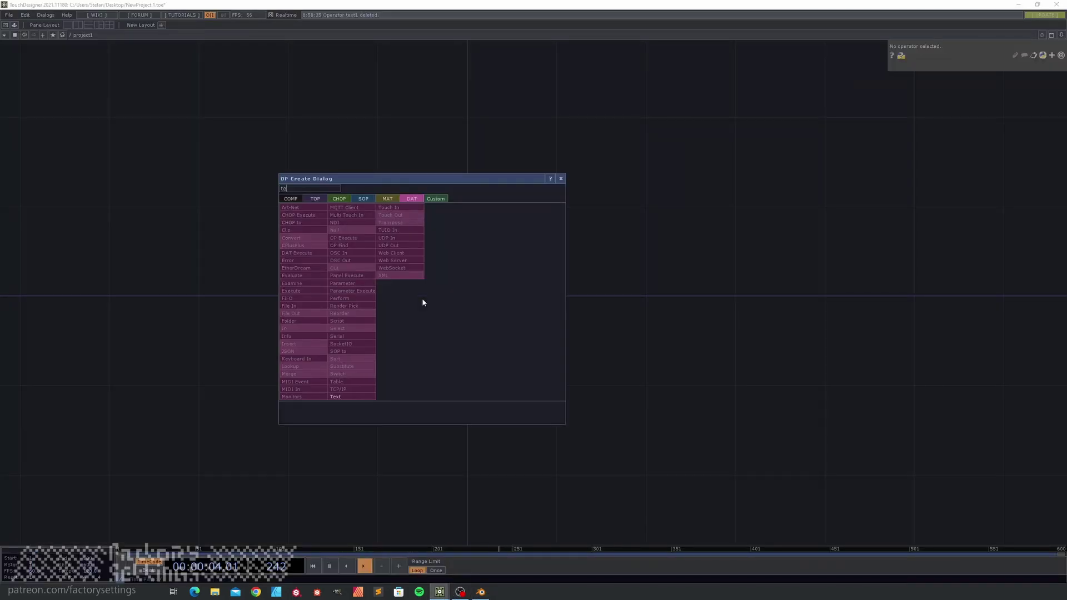
pyautogui.press('Return')
pyautogui.click(457, 279)
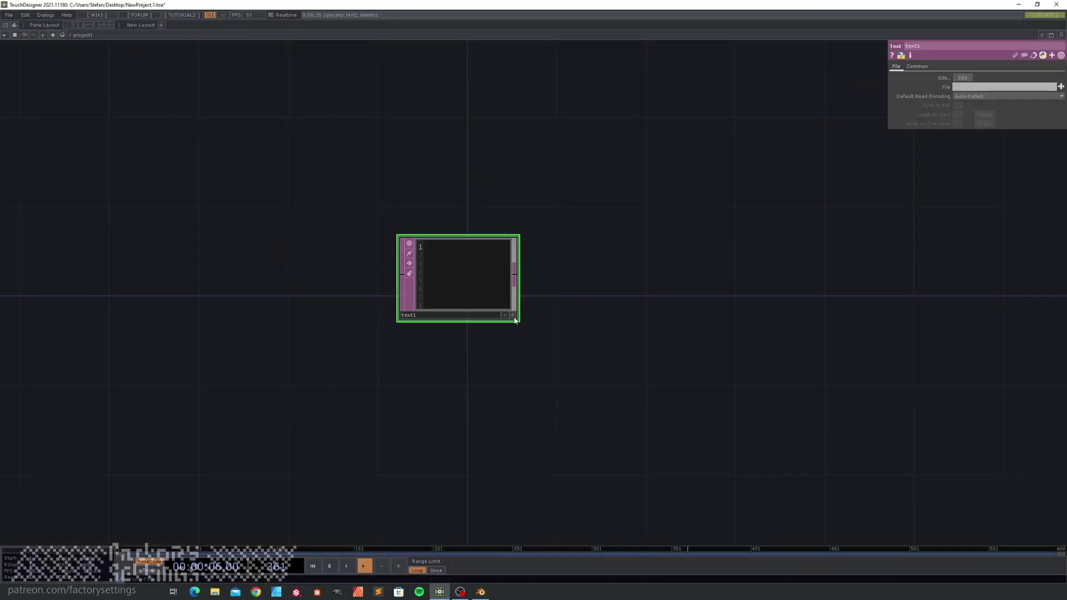
pyautogui.click(512, 315)
pyautogui.hotkey('ctrl', 'v')
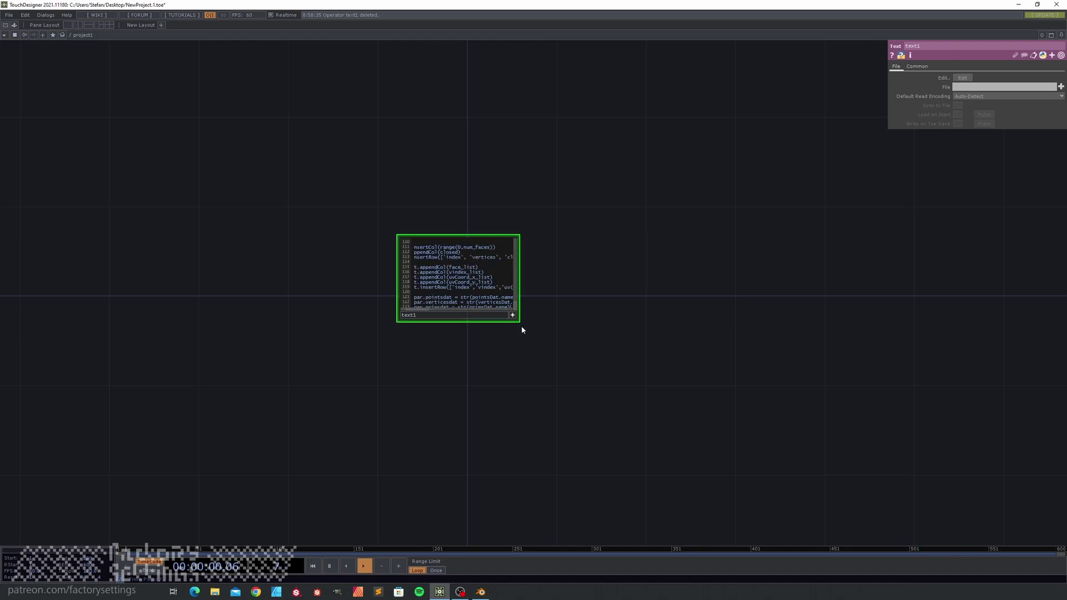
pyautogui.scroll(5, 449, 277)
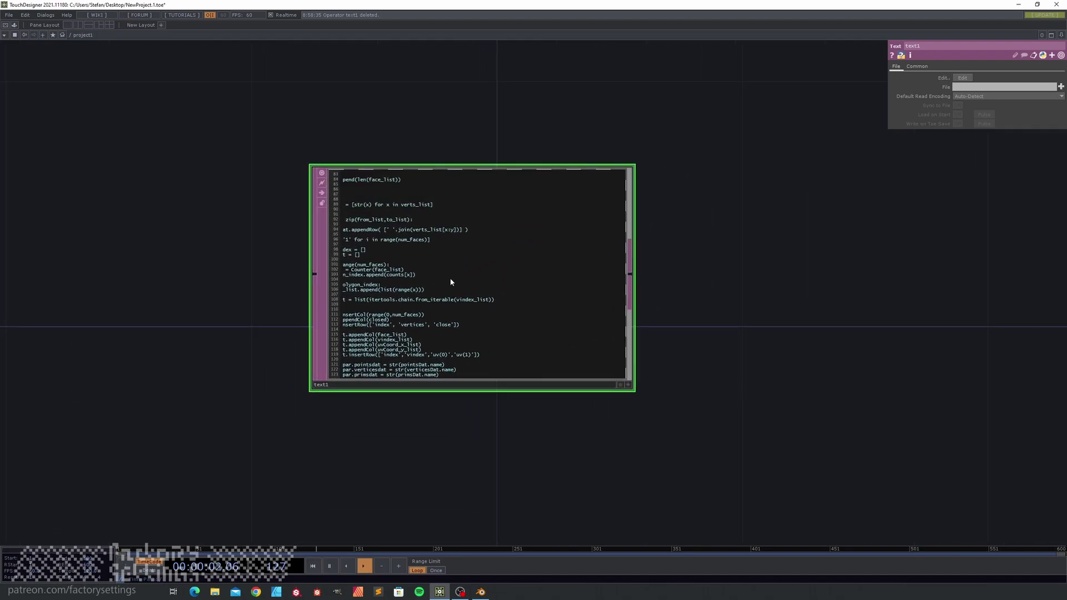
pyautogui.scroll(15, 381, 304)
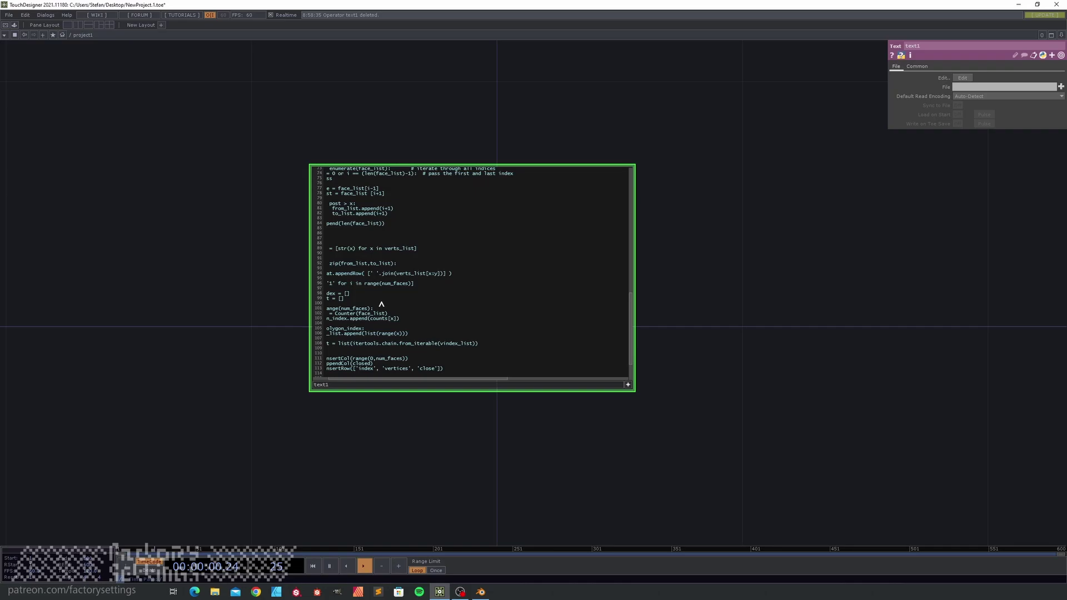
pyautogui.scroll(8, 382, 304)
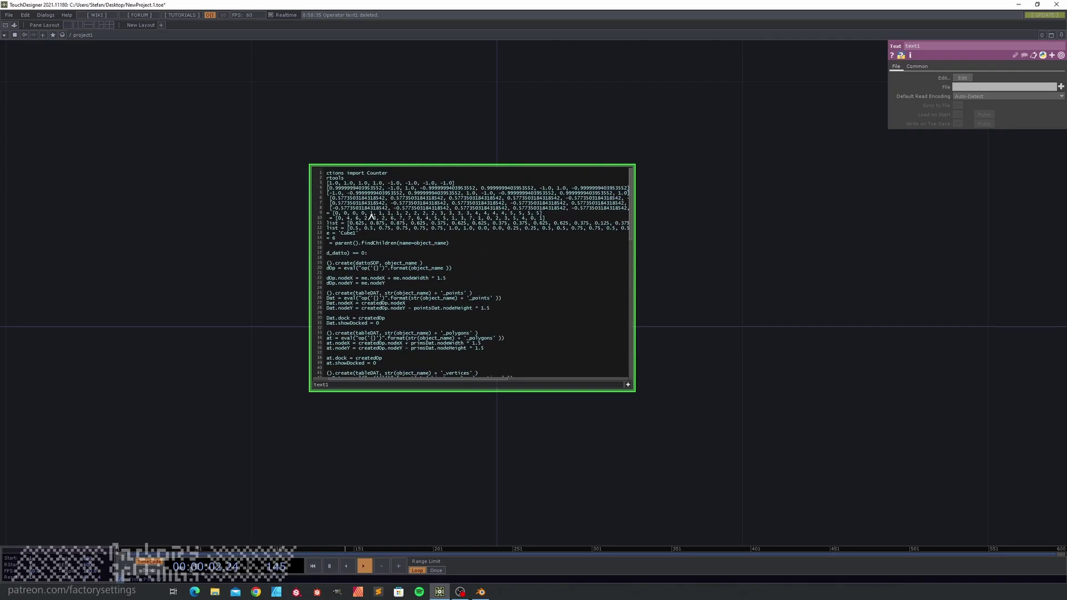
pyautogui.moveTo(363, 380); pyautogui.dragTo(330, 382)
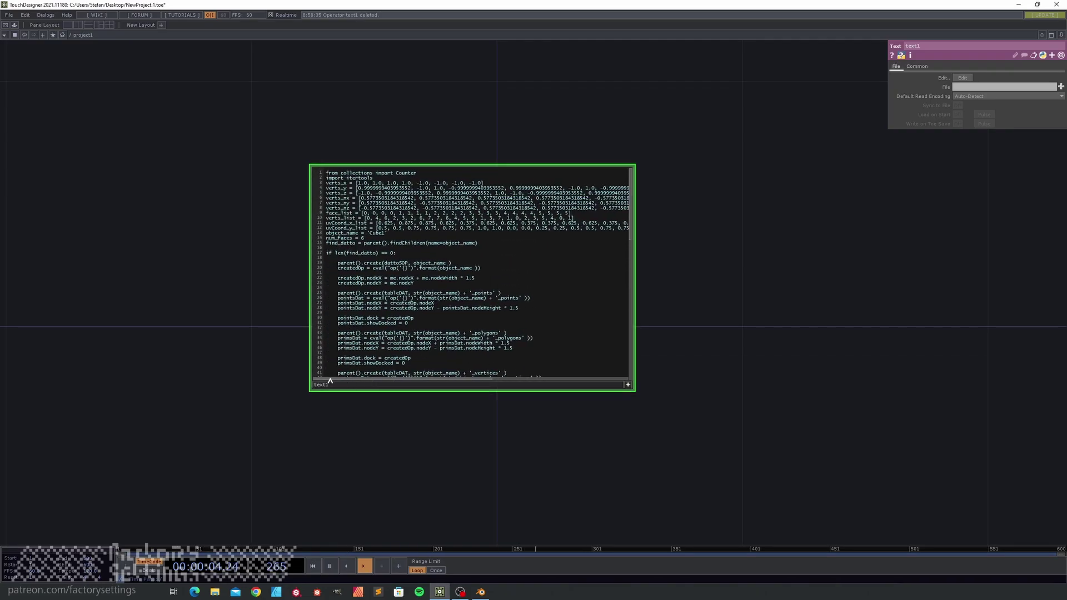
pyautogui.click(628, 384)
# - Run the text1 script to create the Cube1 geometry component
pyautogui.rightClick(565, 340)
pyautogui.click(589, 361)
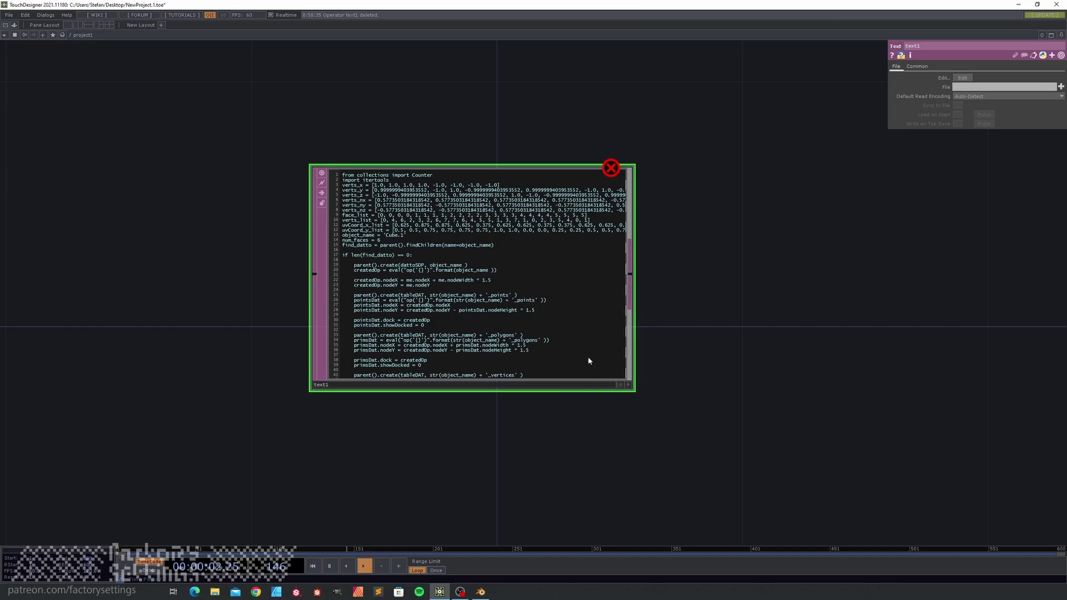
pyautogui.click(628, 385)
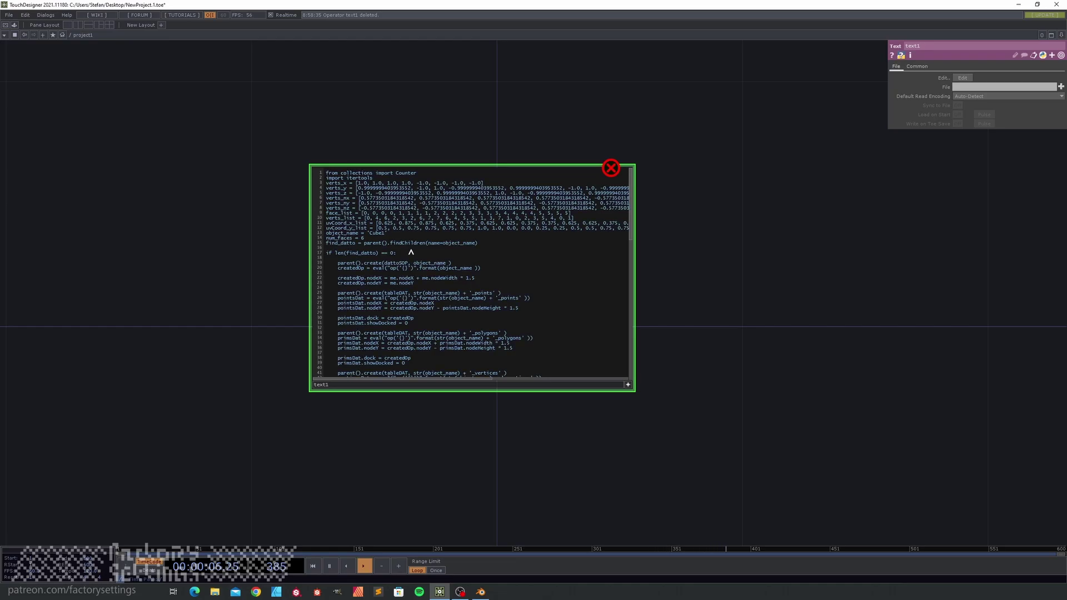
pyautogui.click(628, 385)
pyautogui.rightClick(542, 300)
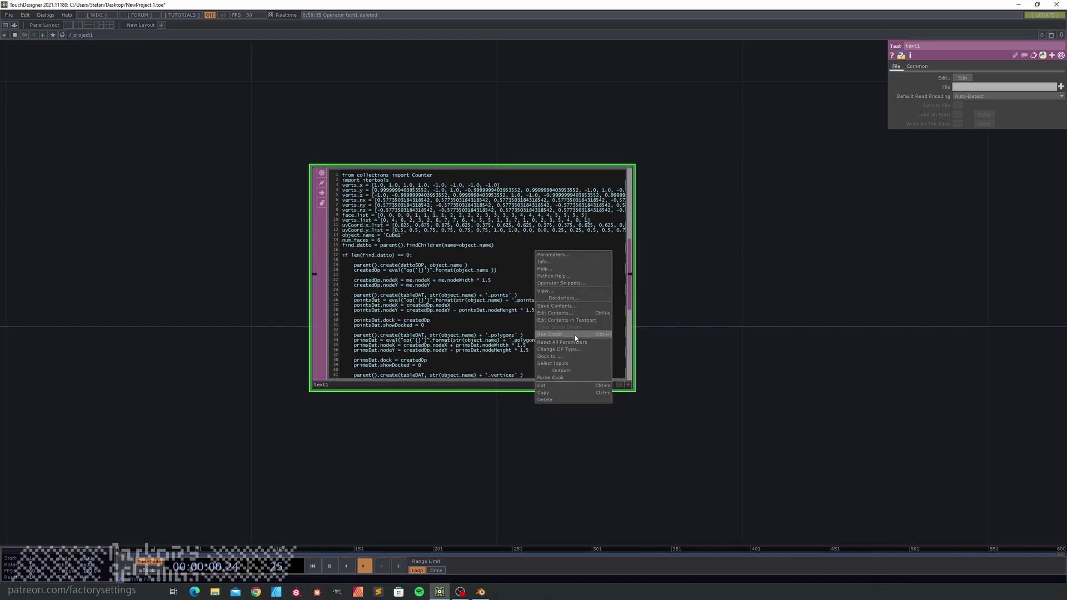
pyautogui.click(573, 378)
pyautogui.scroll(-5, 572, 378)
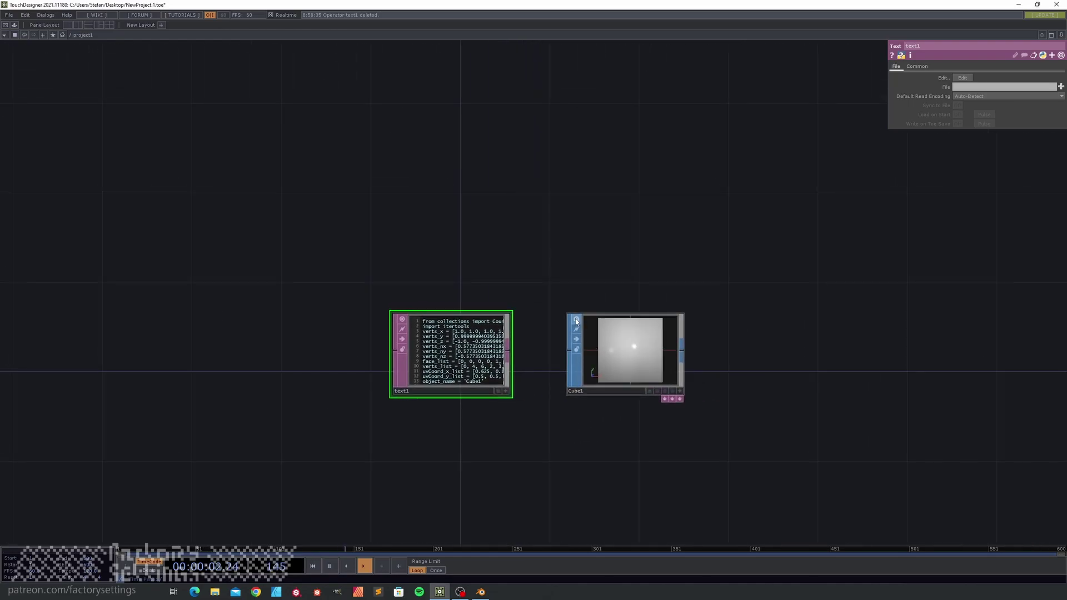
# - Split the 3D view and show Cube.1's material nodes in a Shader Editor on the right
pyautogui.click(481, 591)
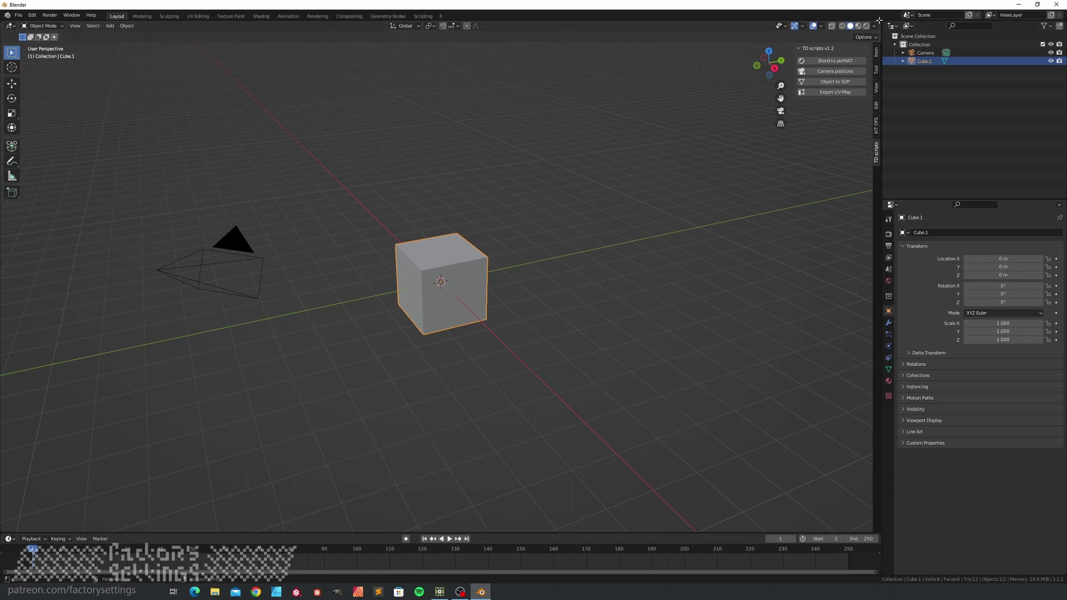
pyautogui.moveTo(879, 20); pyautogui.dragTo(562, 223)
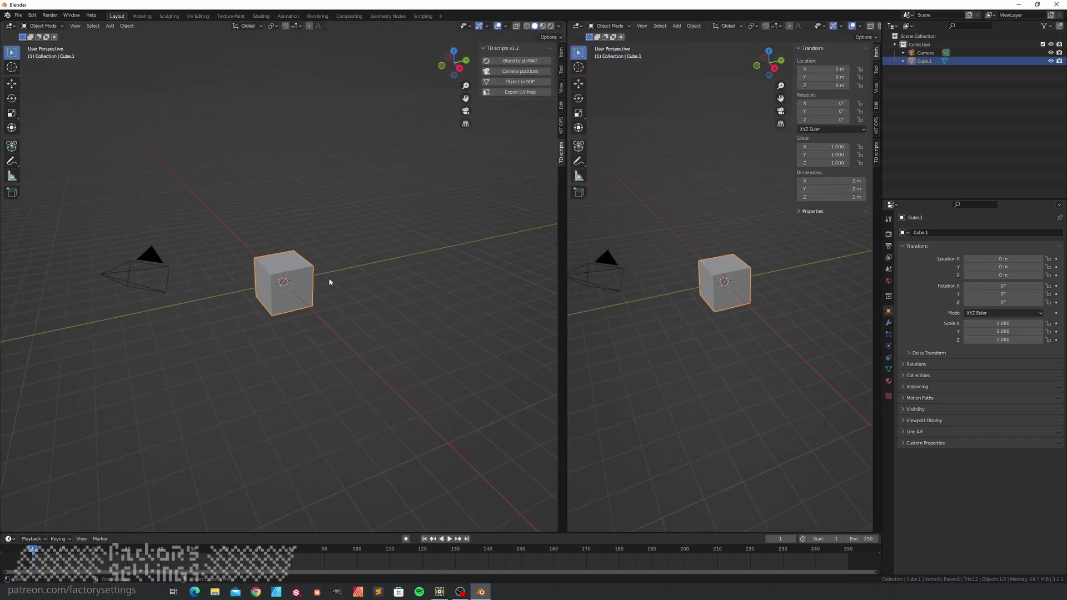
pyautogui.click(888, 381)
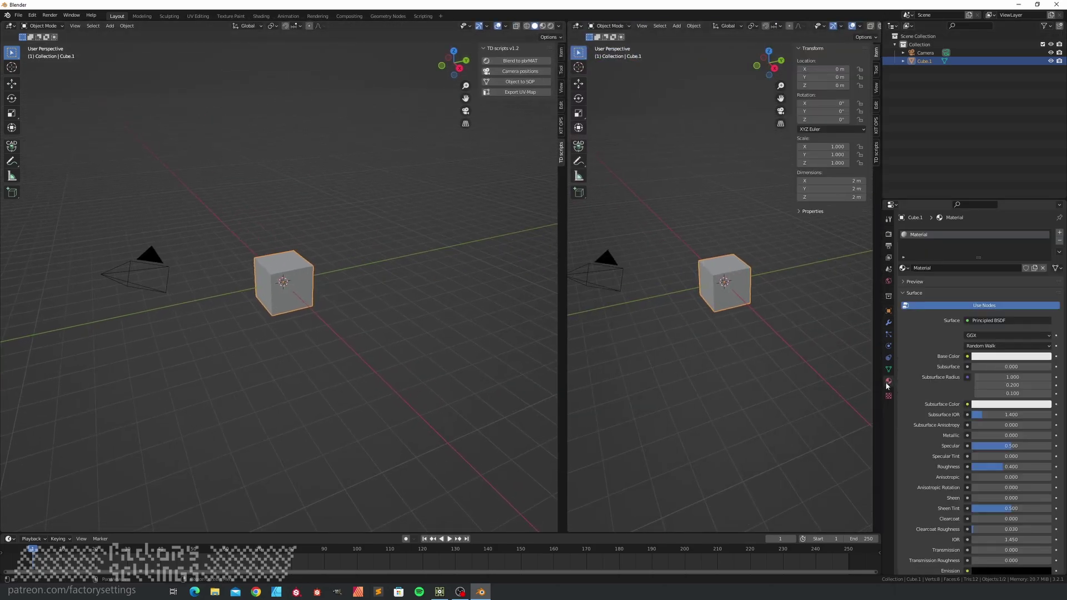
pyautogui.click(705, 210)
pyautogui.hotkey('shift', 'F3')
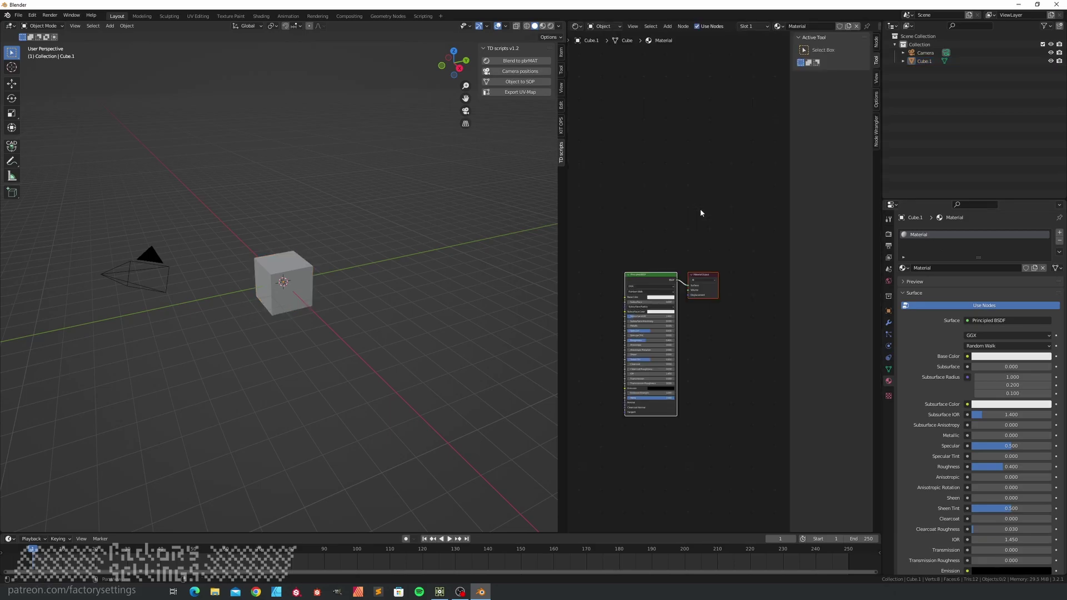
pyautogui.press('Home')
# - Connect the four texture maps to the Principled BSDF with Ctrl+Shift+T
pyautogui.press('n')
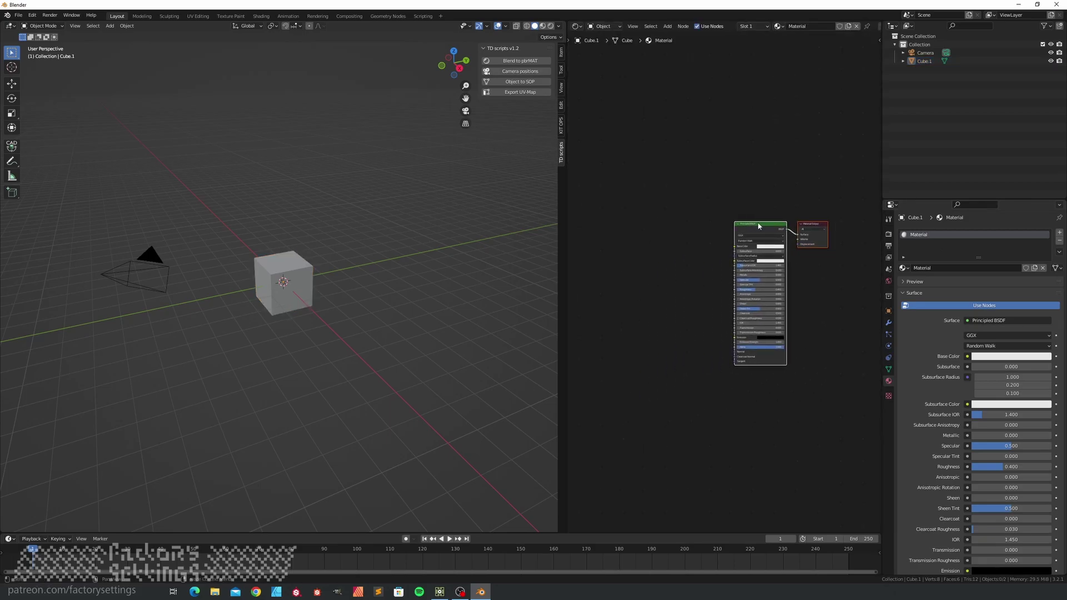
pyautogui.click(758, 222)
pyautogui.hotkey('ctrl', 'shift', 't')
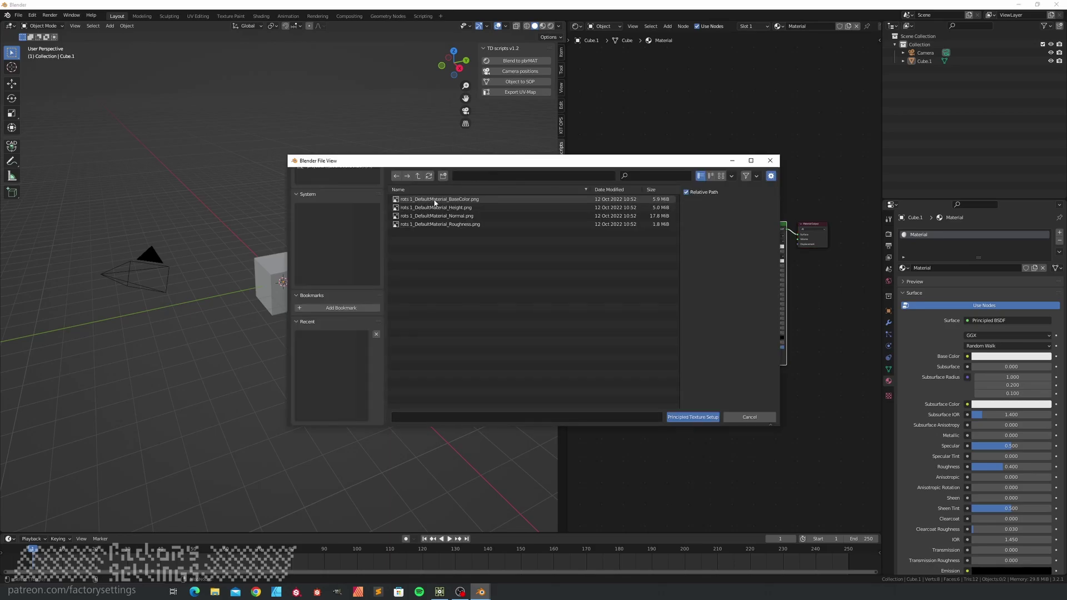
pyautogui.click(450, 200)
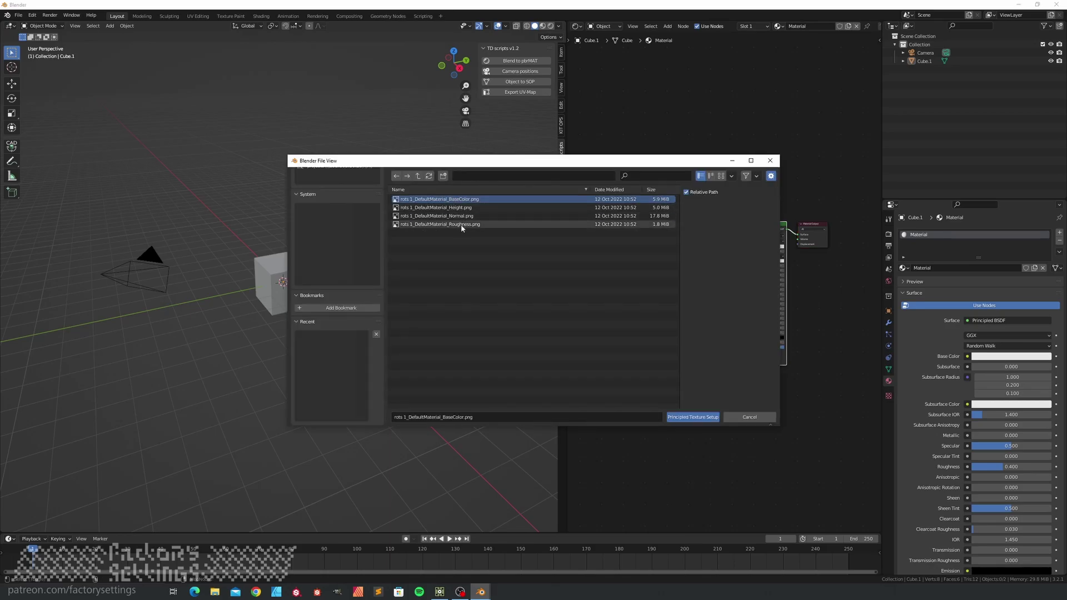
pyautogui.keyDown('shift'); pyautogui.click(461, 225); pyautogui.keyUp('shift')
pyautogui.click(693, 418)
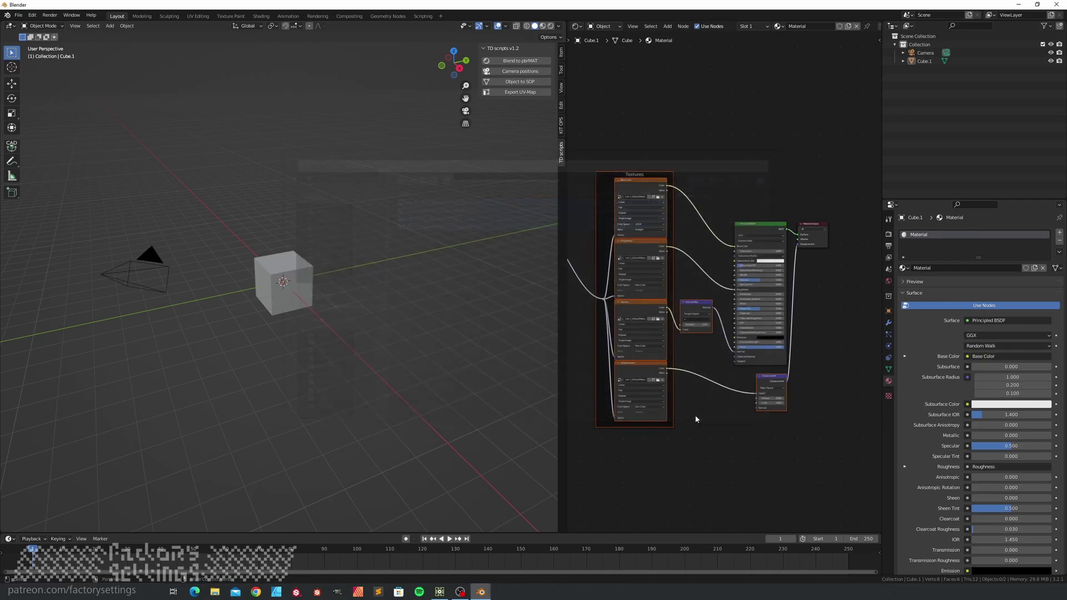
pyautogui.scroll(1, 706, 403)
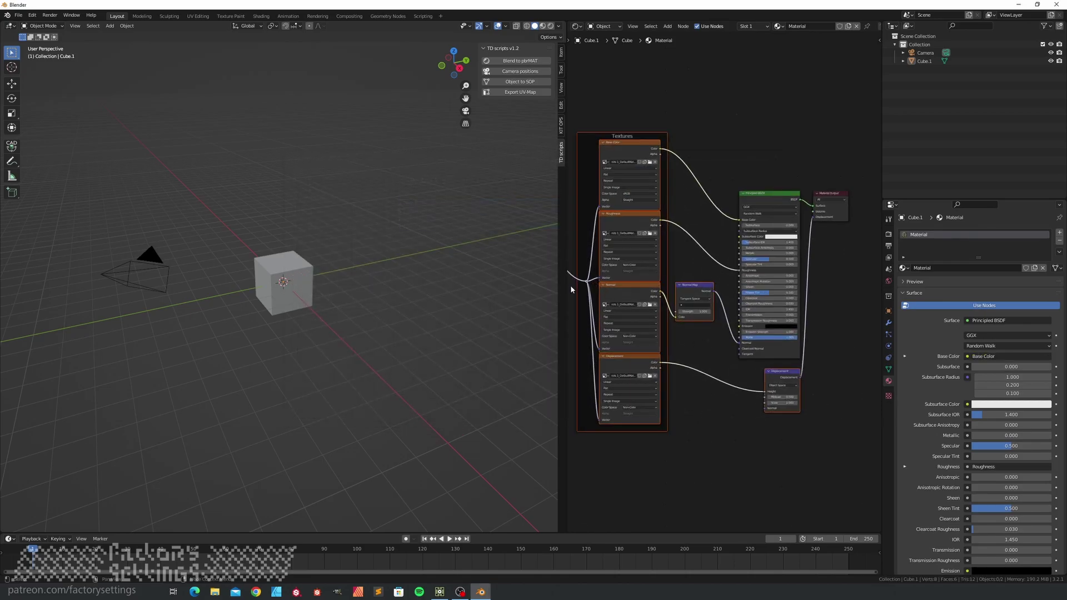
pyautogui.moveTo(567, 285); pyautogui.dragTo(329, 285)
pyautogui.scroll(2, 530, 176)
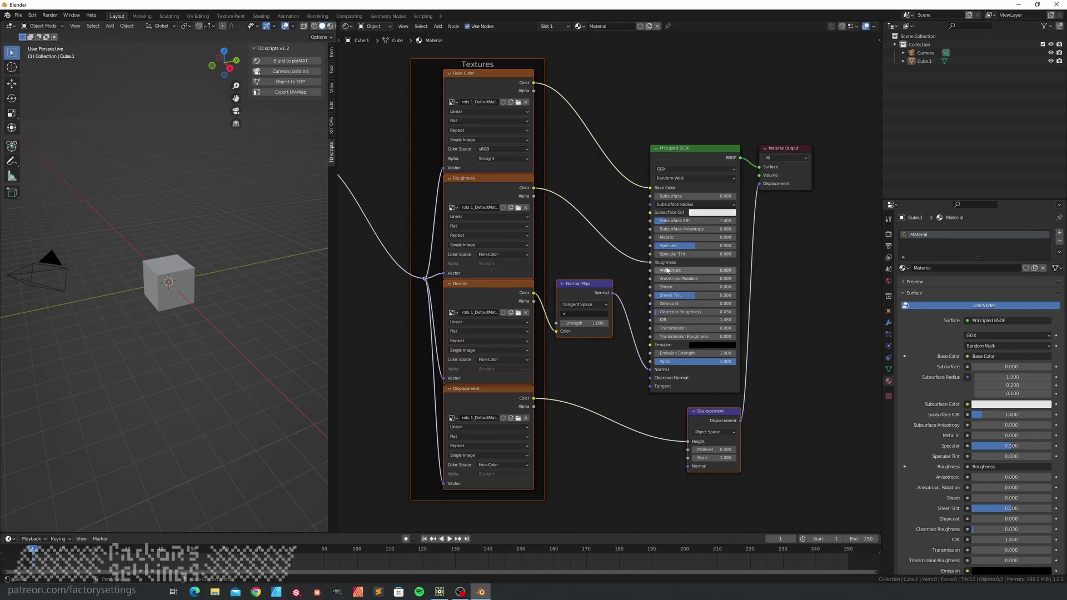
# - Add an Invert node on Roughness, reconnect the Normal Map, and copy the Blend to pbrMAT script
pyautogui.click(581, 284)
pyautogui.click(577, 235)
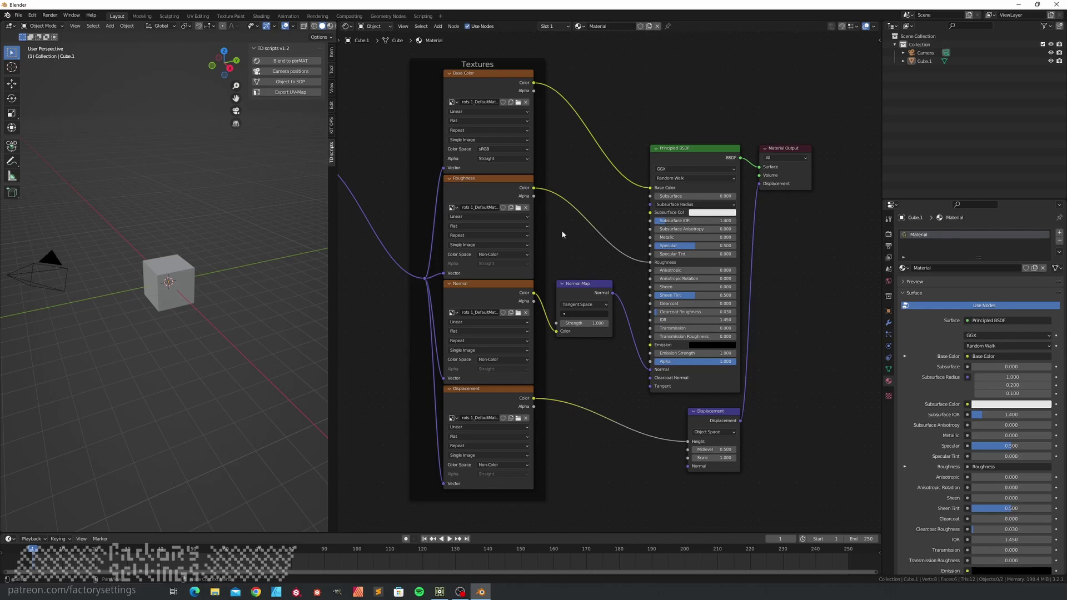
pyautogui.hotkey('shift', 'a')
pyautogui.moveTo(556, 270)
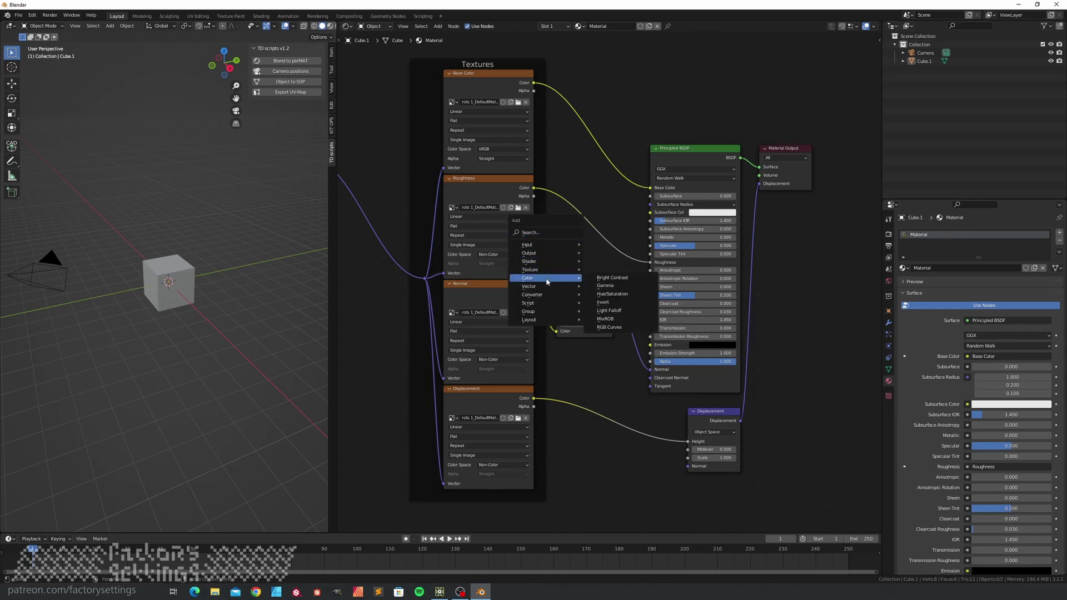
pyautogui.click(603, 302)
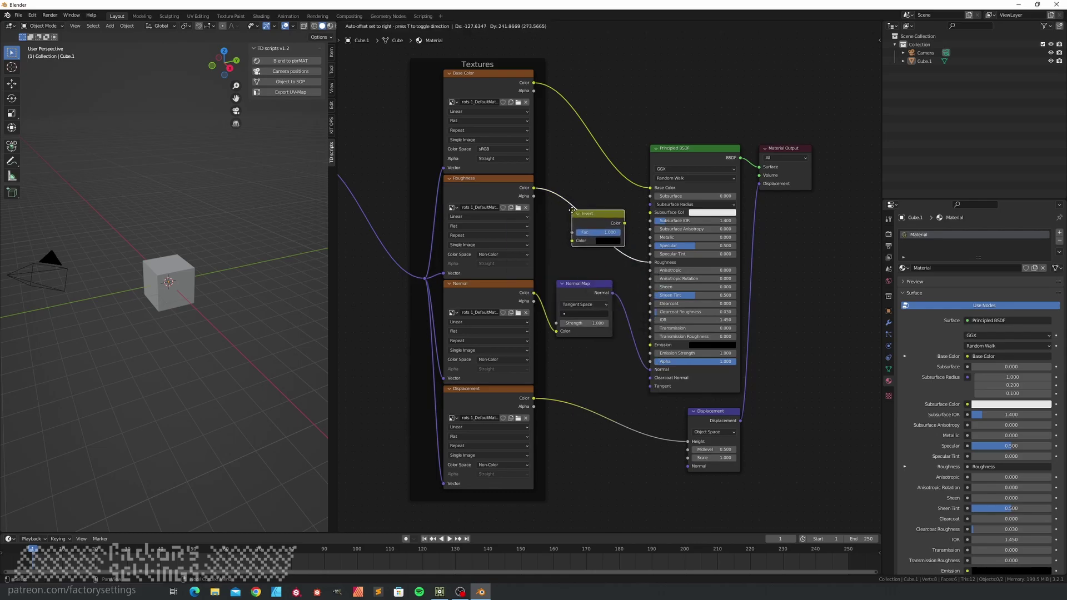
pyautogui.click(572, 212)
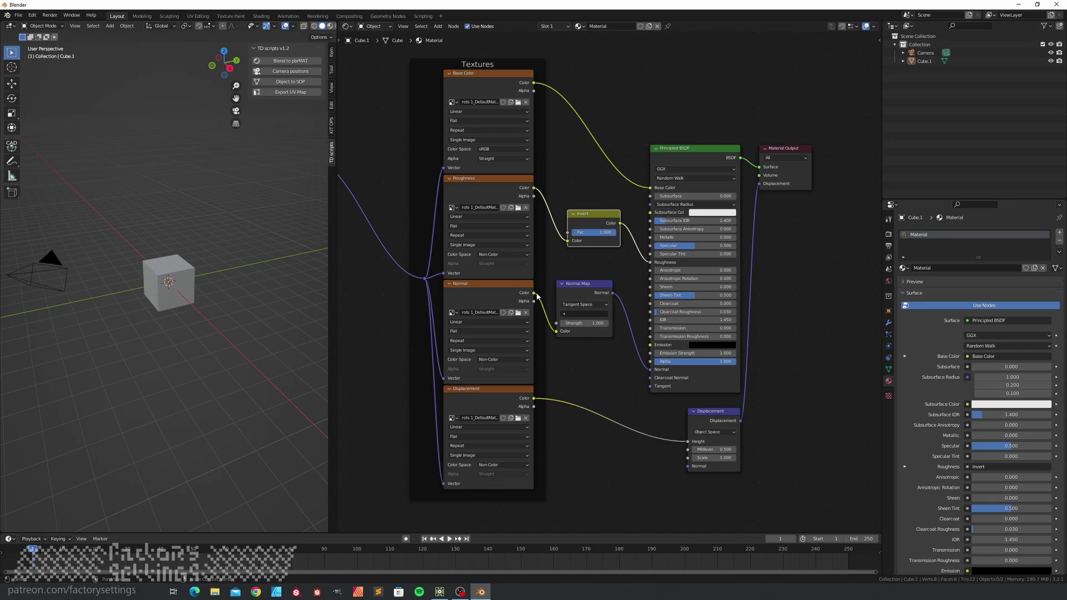
pyautogui.moveTo(535, 294); pyautogui.dragTo(651, 373)
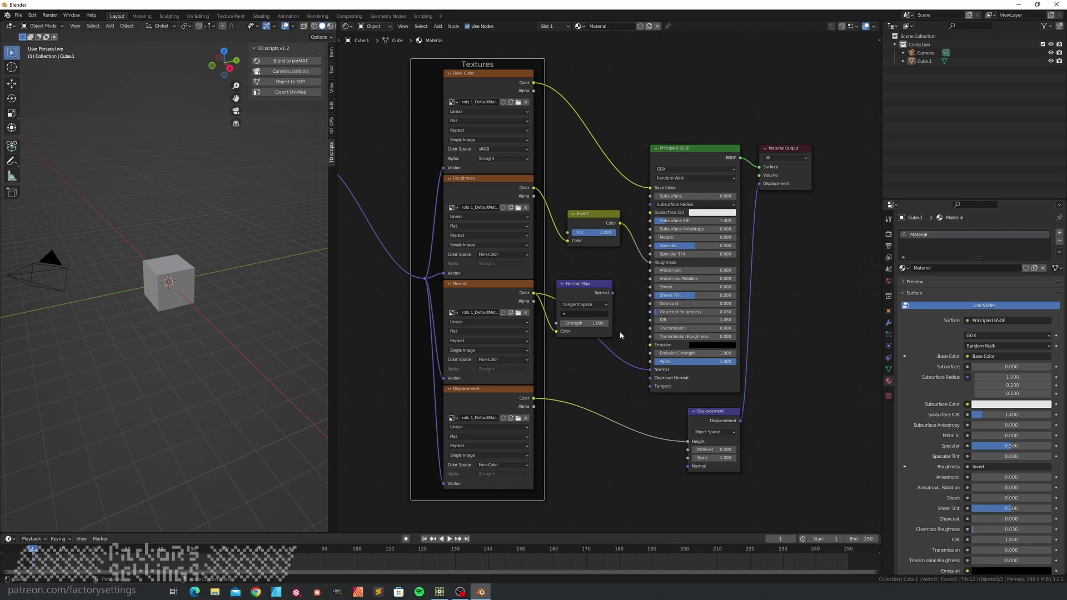
pyautogui.moveTo(612, 293); pyautogui.dragTo(663, 373)
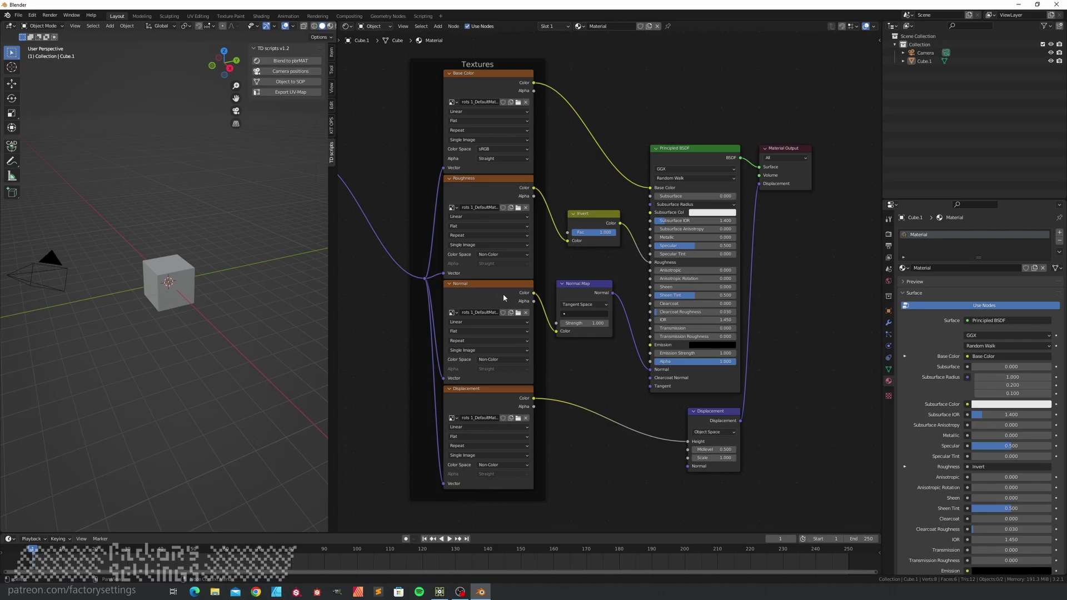
pyautogui.click(172, 271)
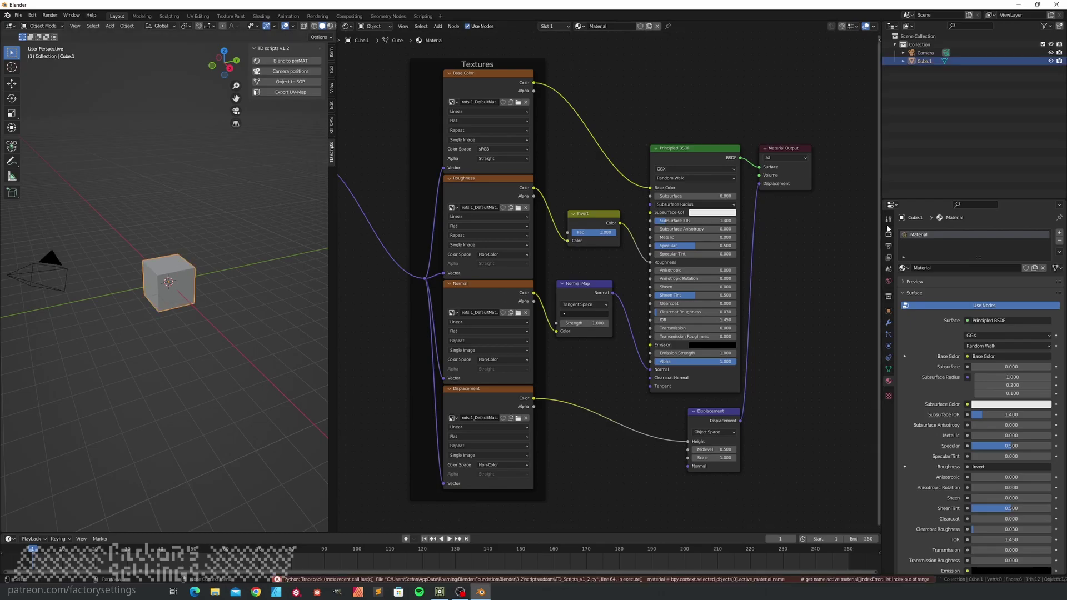
pyautogui.click(290, 60)
# - Replace text1's contents with the material script and run it to create the material nodes
pyautogui.click(440, 592)
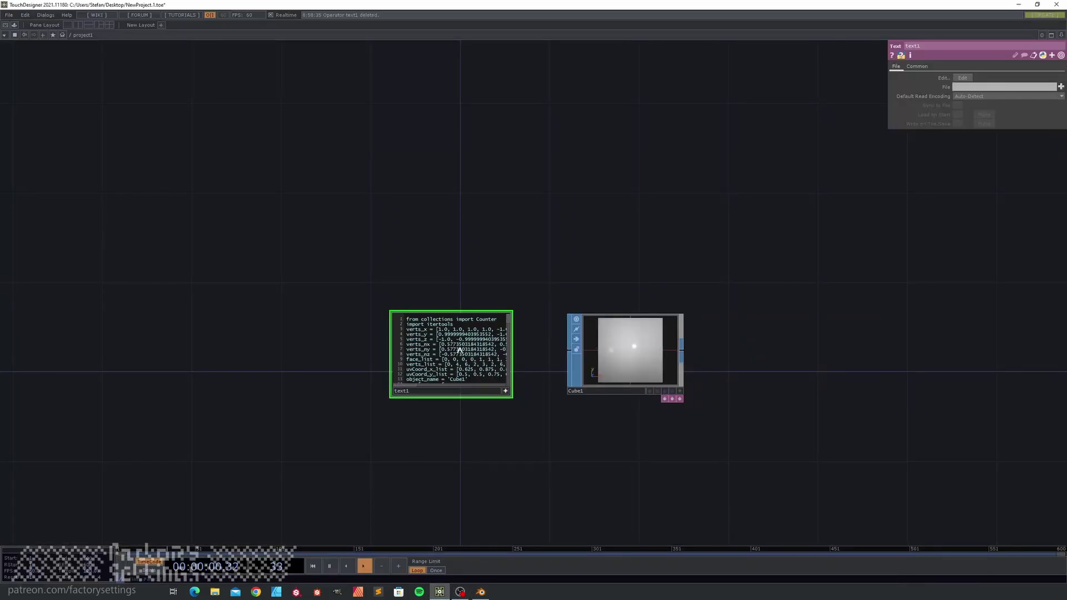
pyautogui.hotkey('ctrl', 'a')
pyautogui.hotkey('ctrl', 'v')
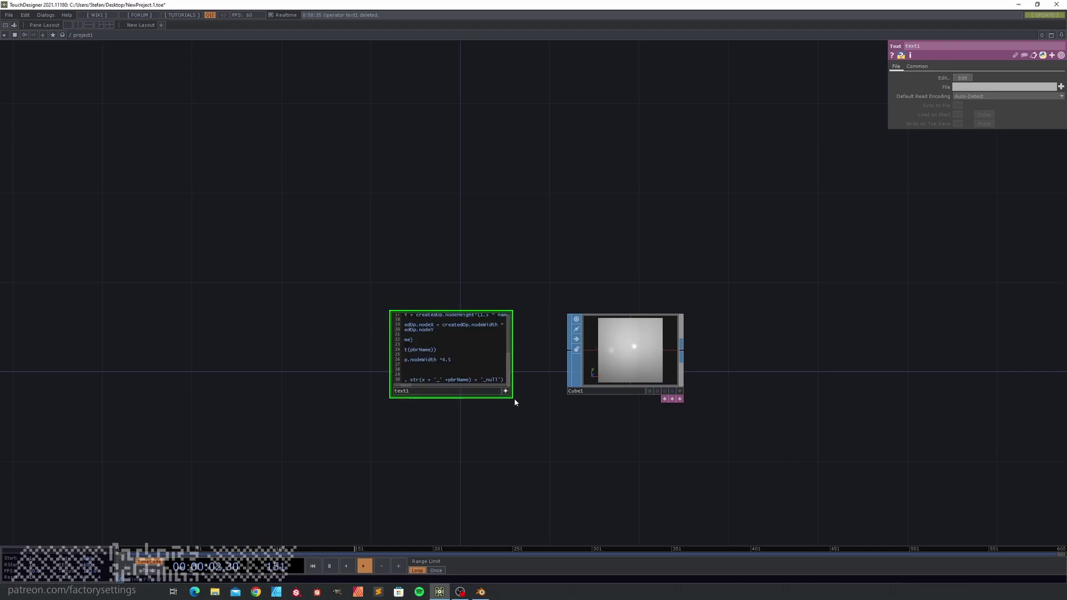
pyautogui.moveTo(466, 362); pyautogui.dragTo(479, 213)
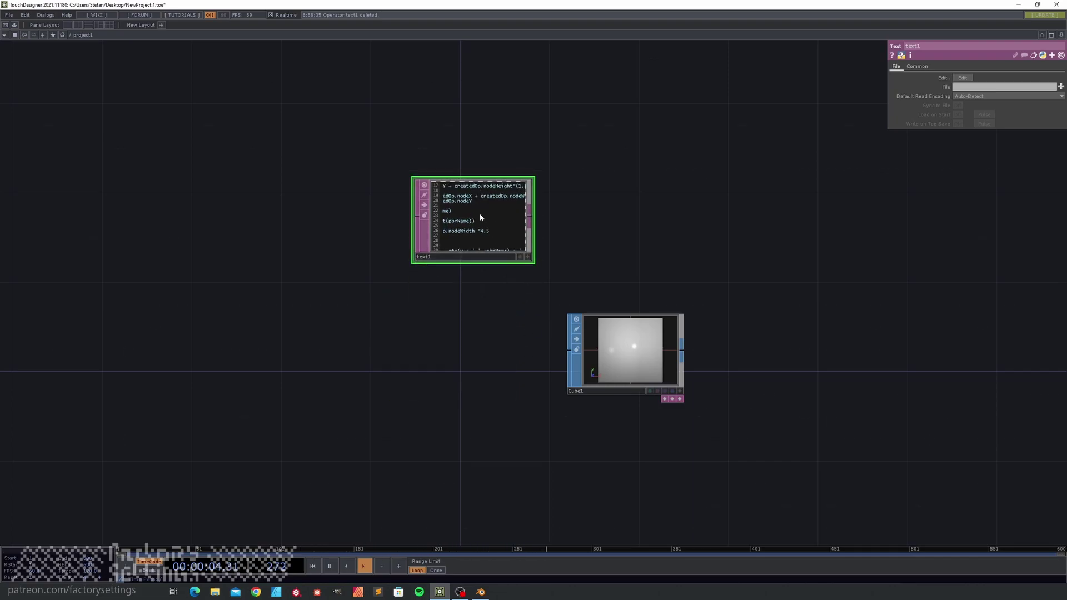
pyautogui.rightClick(479, 213)
pyautogui.click(507, 226)
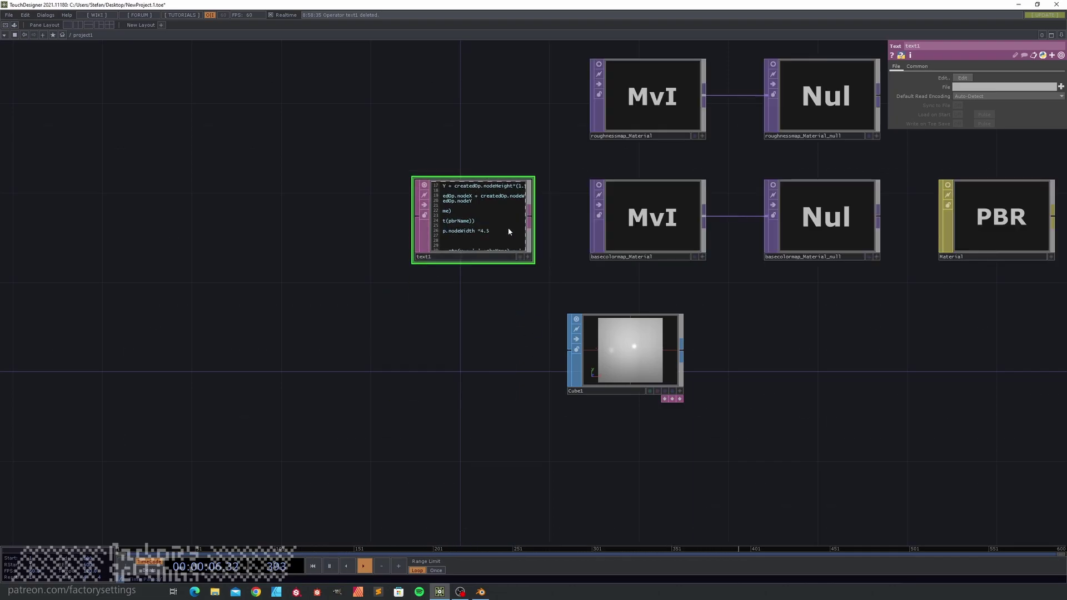
# - Arrange the new texture, null and PBR nodes, then return to Blender
pyautogui.moveTo(788, 288); pyautogui.dragTo(481, 377)
pyautogui.scroll(-2, 481, 377)
pyautogui.moveTo(545, 355)
pyautogui.mouseDown()
pyautogui.moveTo(588, 402)
pyautogui.moveTo(548, 359)
pyautogui.mouseUp()
pyautogui.click(519, 330)
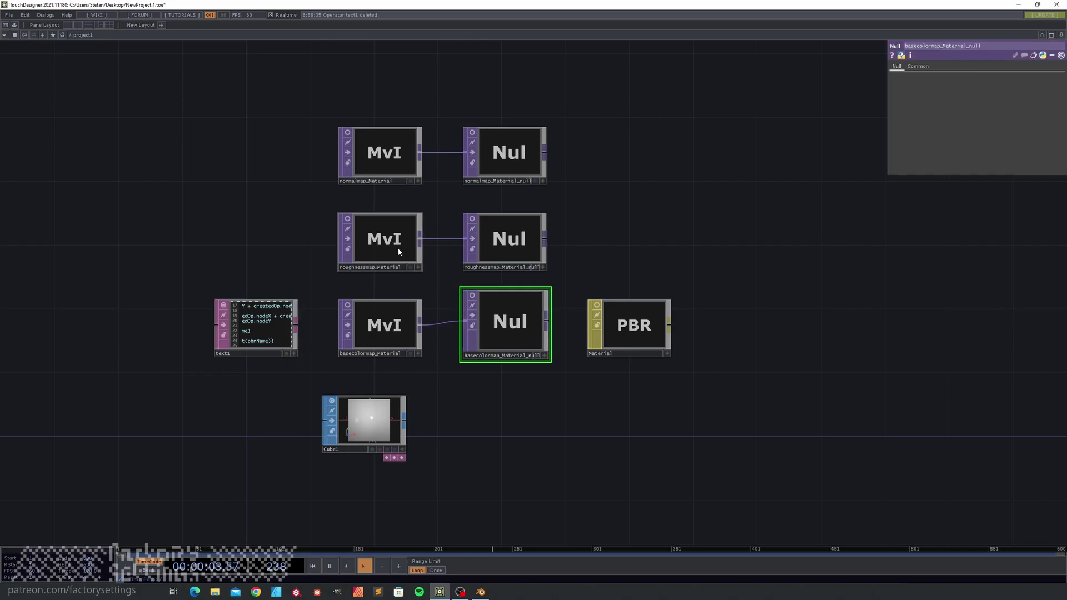
pyautogui.moveTo(394, 246); pyautogui.dragTo(285, 249)
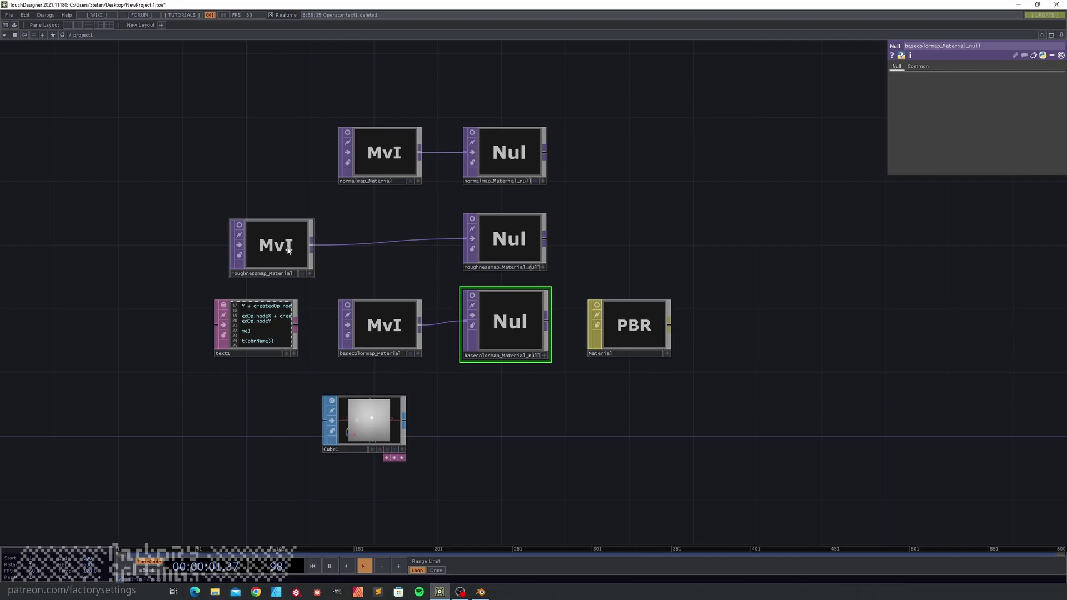
pyautogui.rightClick(377, 247)
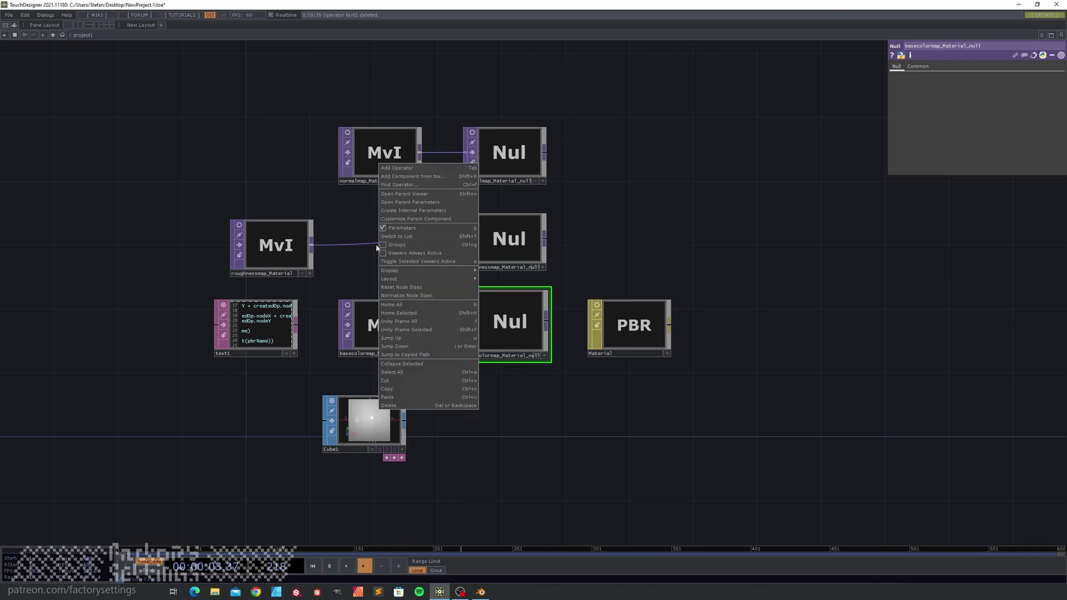
pyautogui.click(361, 262)
pyautogui.hotkey('alt', 'Tab')
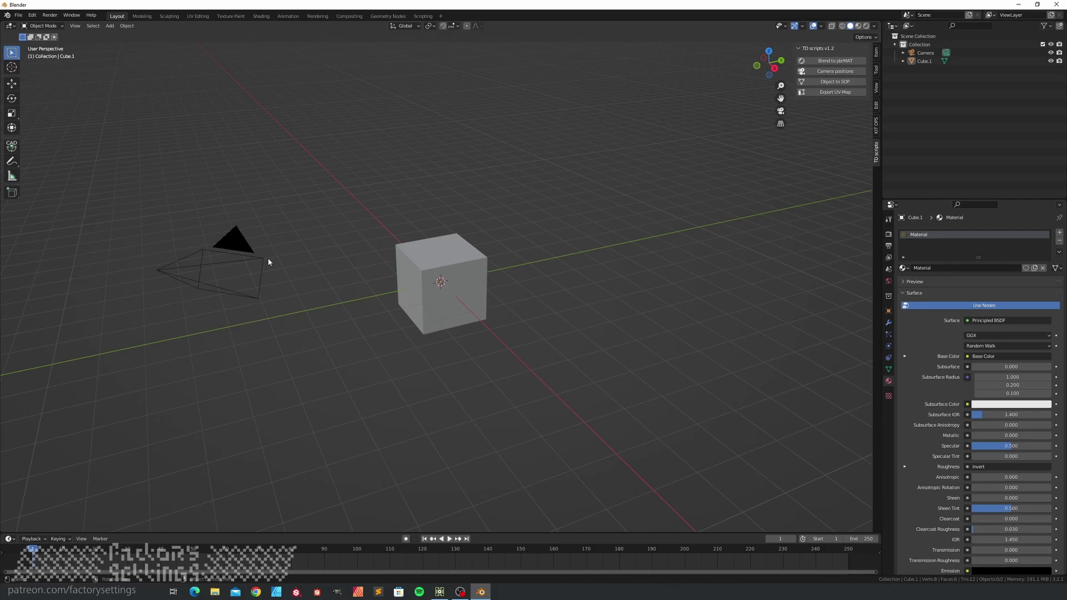
# - Keyframe the camera's location and rotation at frame 1
pyautogui.click(234, 241)
pyautogui.press('i')
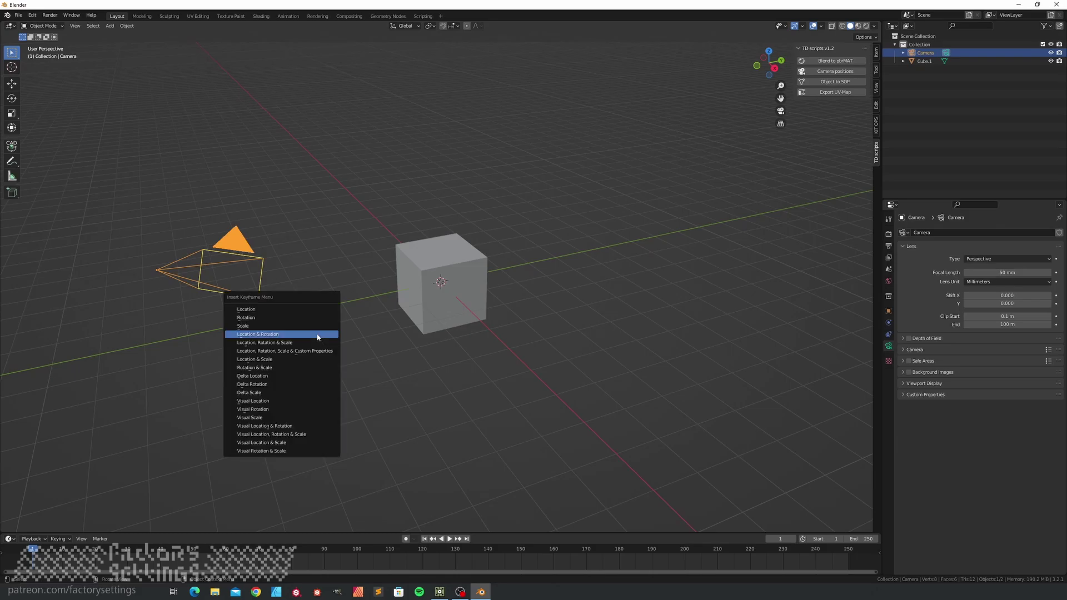
pyautogui.click(317, 336)
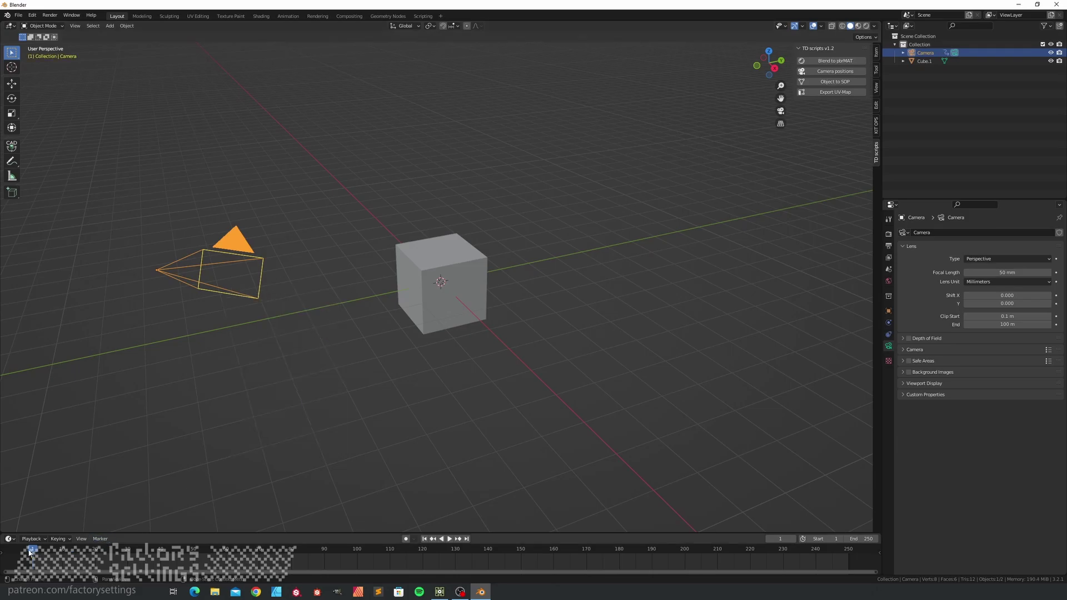
# - At frame 80, pull the camera back with Walk Navigation and keyframe its new pose
pyautogui.moveTo(29, 552); pyautogui.dragTo(291, 551)
pyautogui.press('KP_0')
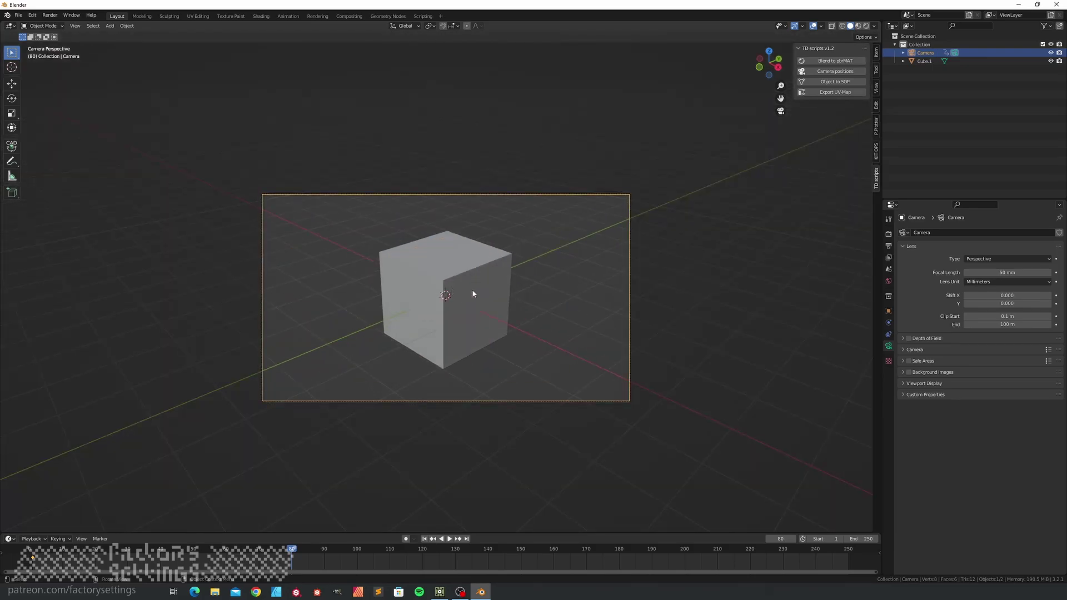
pyautogui.press('F3')
pyautogui.press('Return')
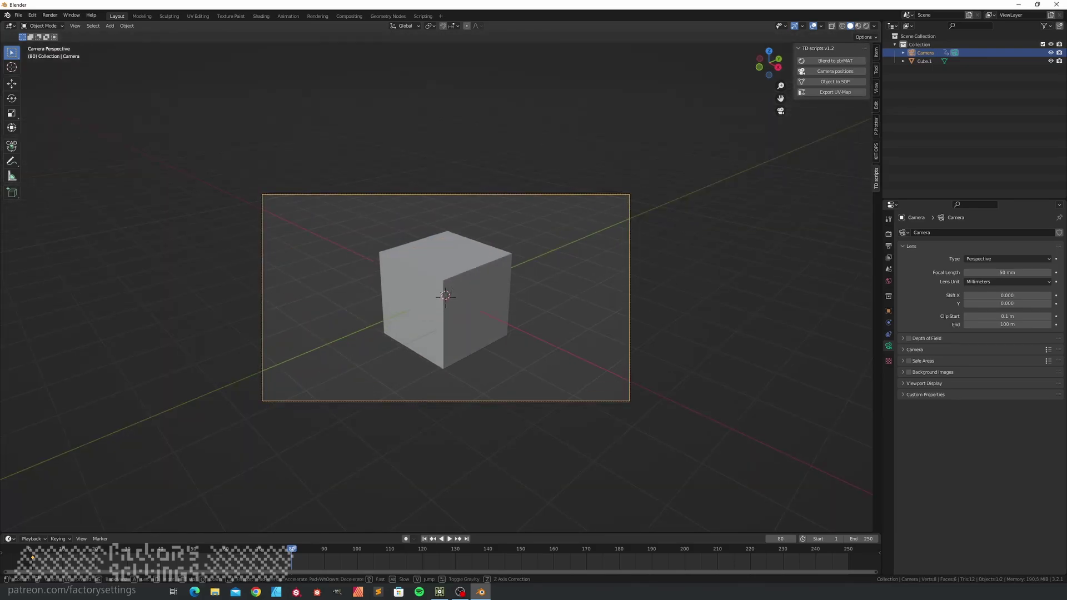
pyautogui.press('s')
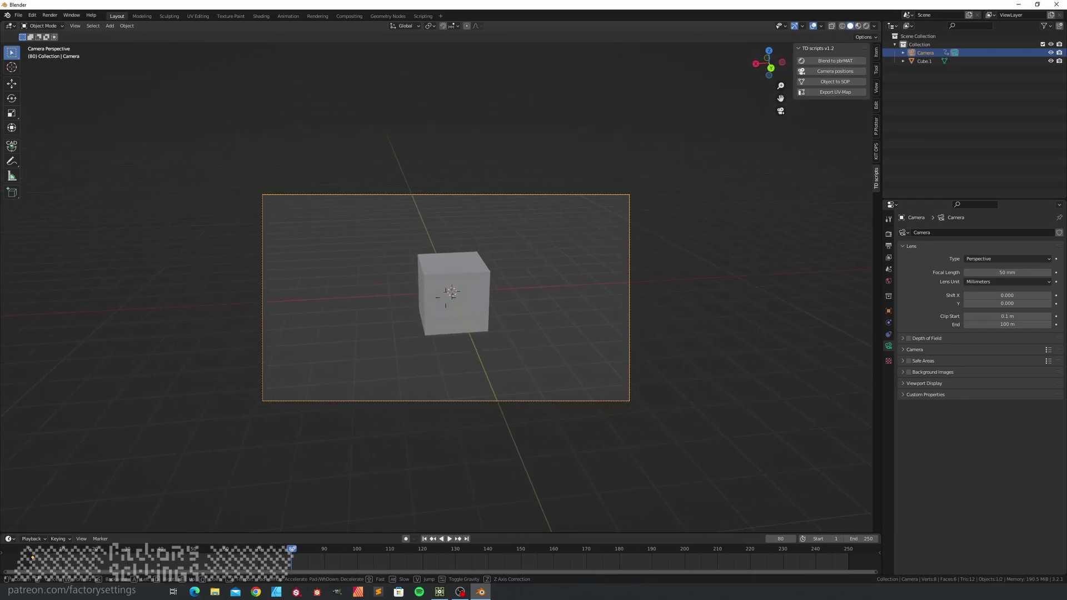
pyautogui.click(441, 285)
pyautogui.press('i')
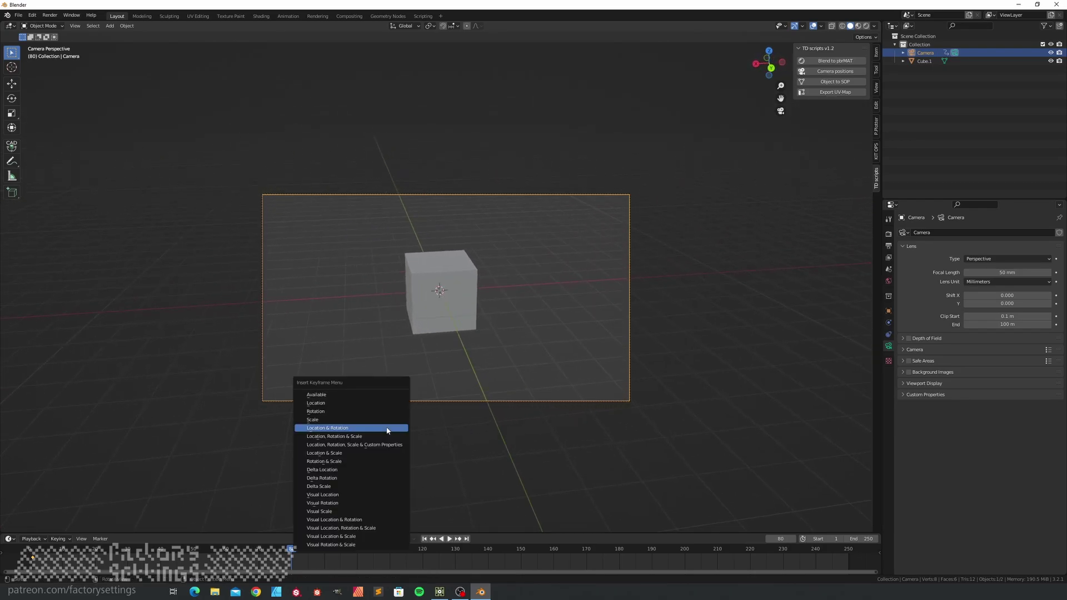
pyautogui.click(388, 431)
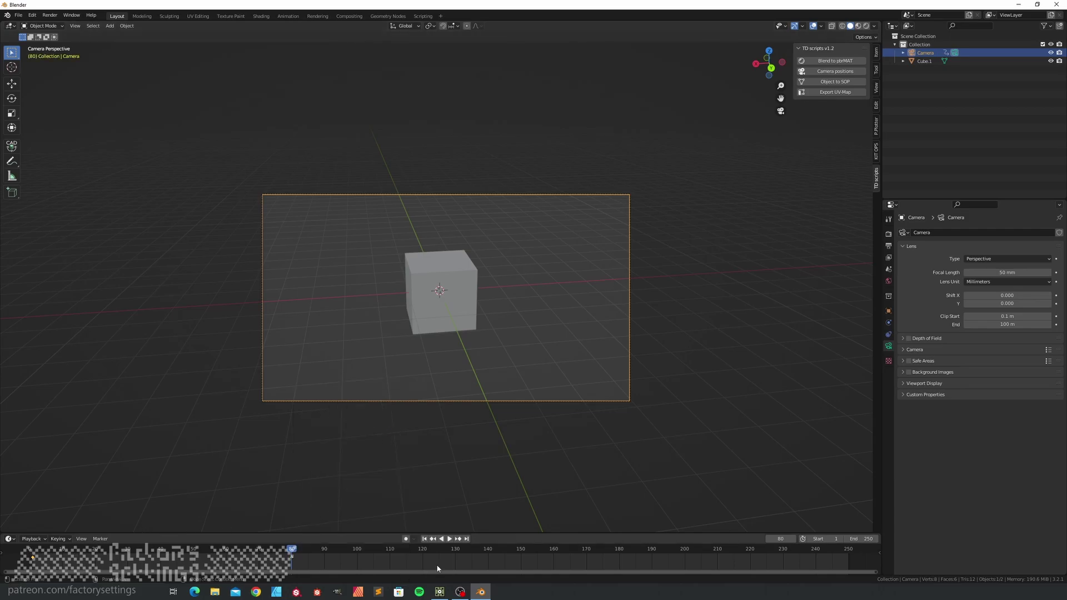
# - Set the scene's end frame to 80
pyautogui.click(861, 539)
pyautogui.write('80')
pyautogui.press('Return')
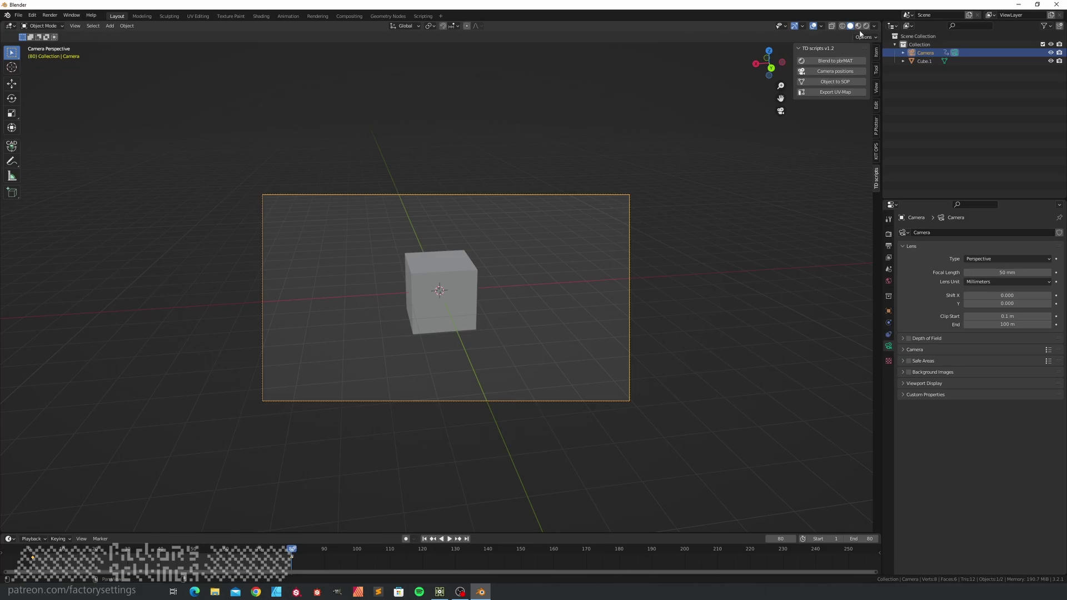
# - Play the camera move in a Top Orthographic view, then copy the Camera positions script
pyautogui.moveTo(879, 25); pyautogui.dragTo(451, 34)
pyautogui.press('KP_0')
pyautogui.press('KP_7')
pyautogui.scroll(-4, 683, 352)
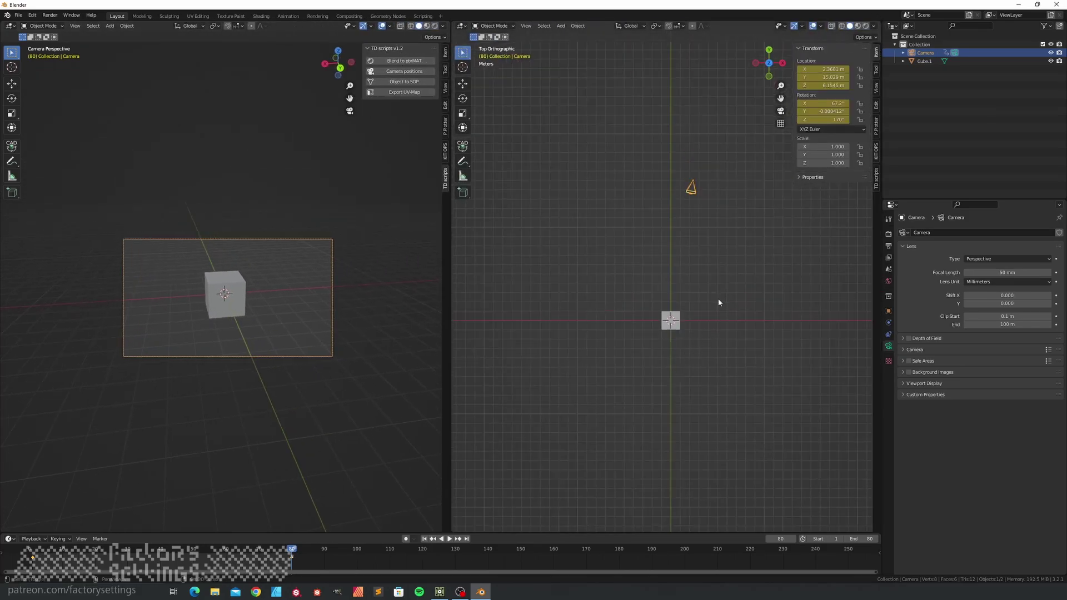
pyautogui.click(450, 539)
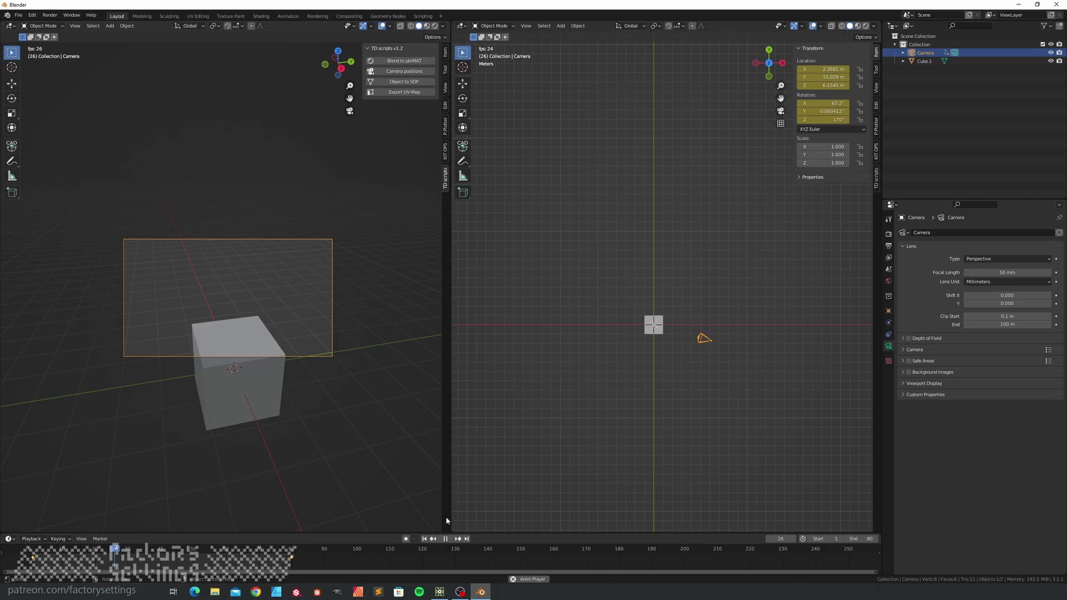
pyautogui.press('space')
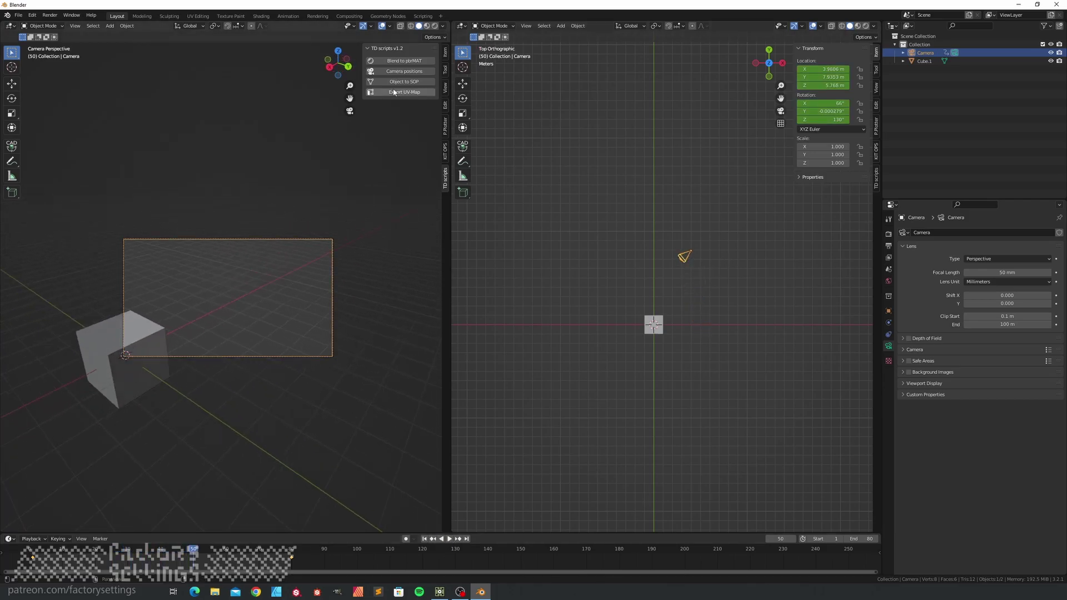
pyautogui.click(416, 72)
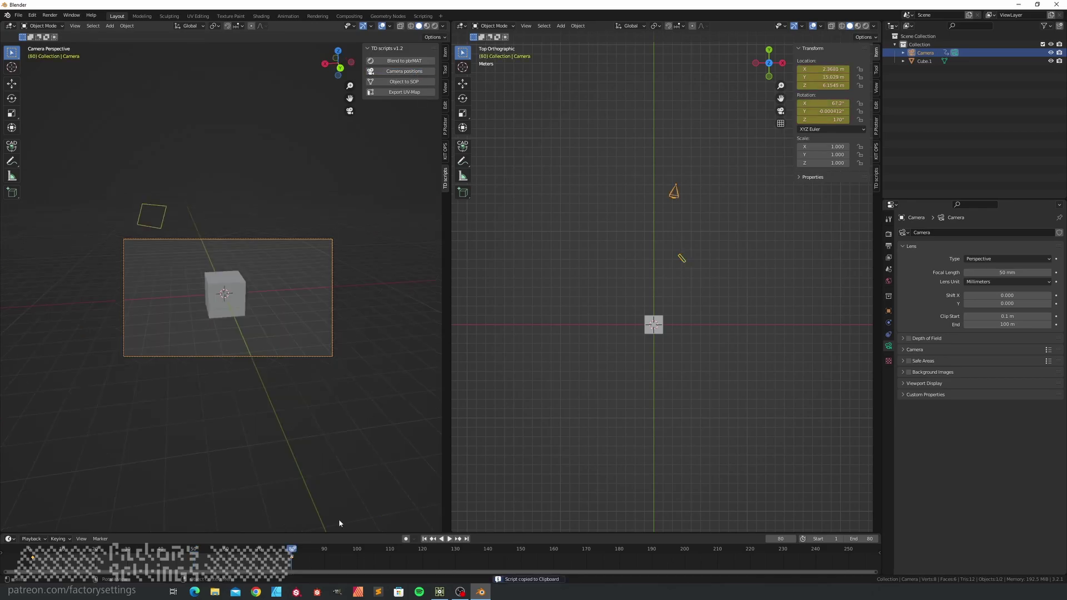
# - Add a new text1 Text DAT and paste the camera script into it
pyautogui.click(439, 592)
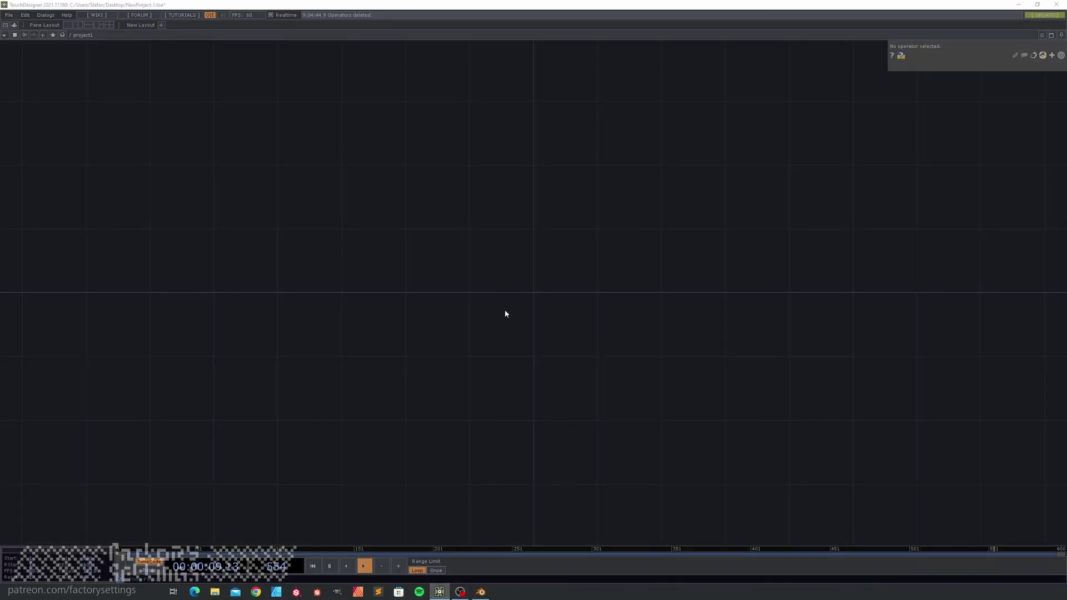
pyautogui.press('Tab')
pyautogui.write('te')
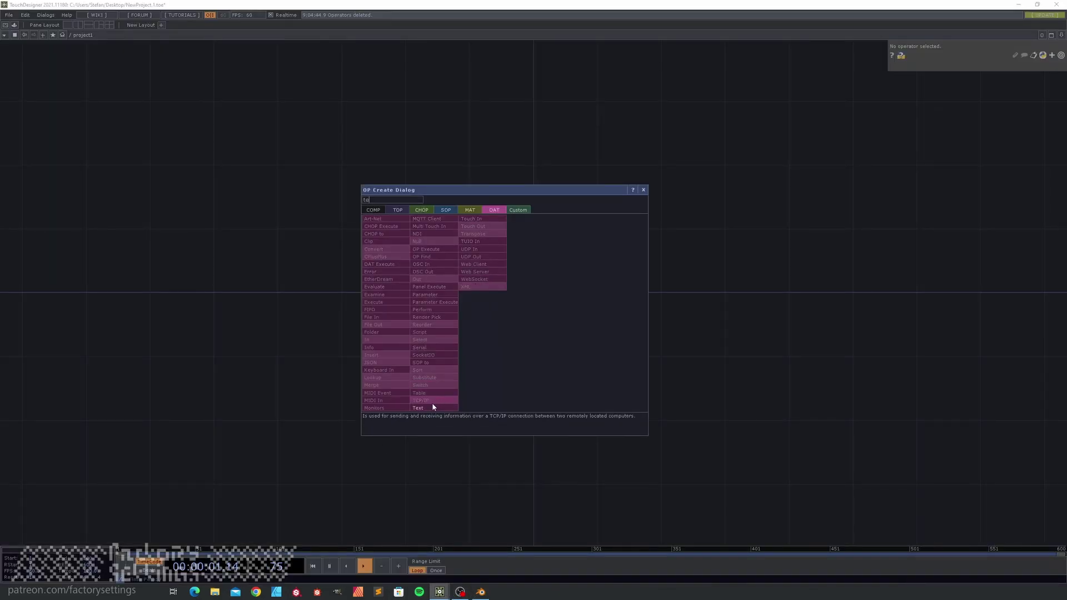
pyautogui.click(433, 407)
pyautogui.click(479, 281)
pyautogui.click(518, 305)
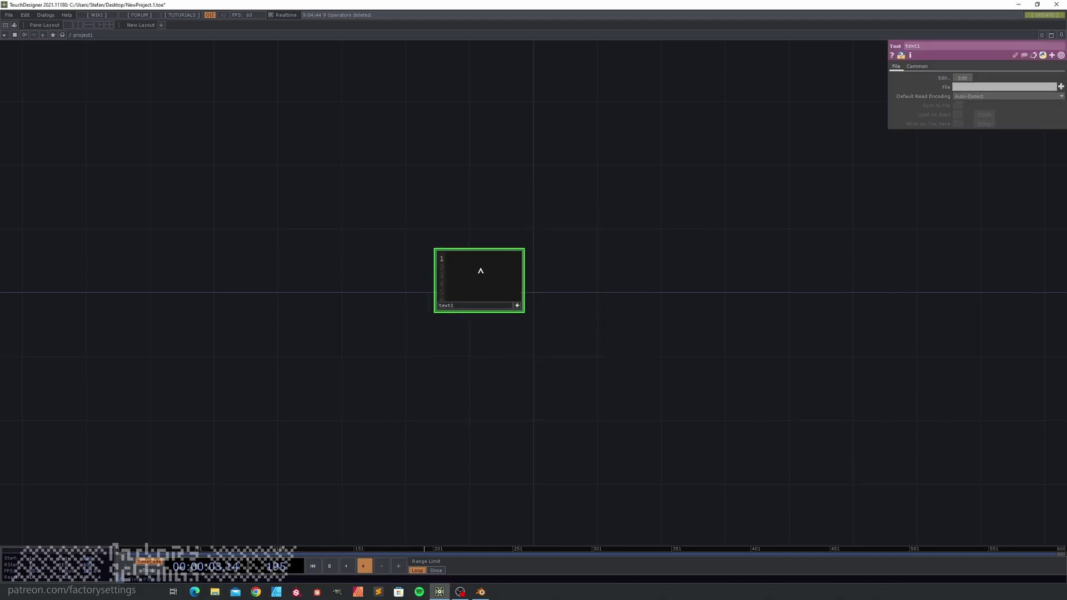
pyautogui.hotkey('ctrl', 'v')
pyautogui.click(518, 306)
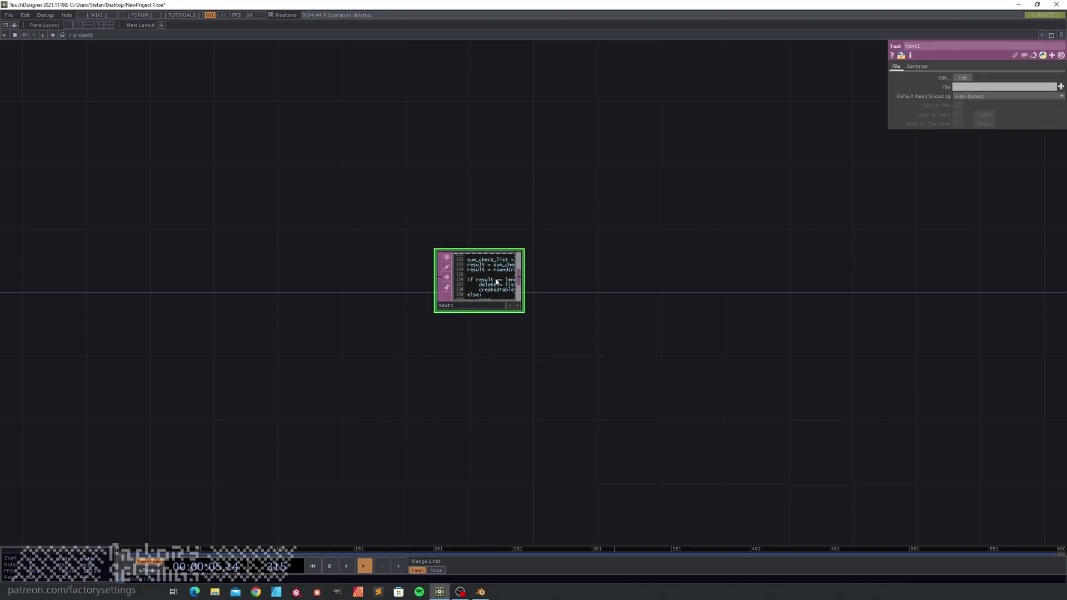
# - Run text1 to build Camera_data, Camera and Camera_null, and show Camera_null's channels
pyautogui.rightClick(510, 302)
pyautogui.click(507, 312)
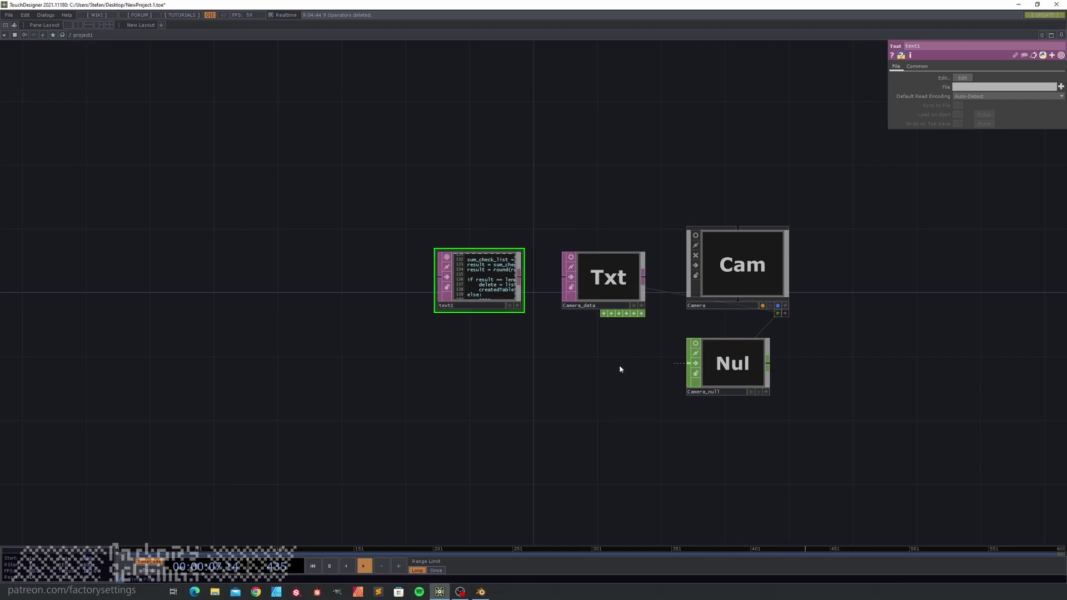
pyautogui.click(487, 351)
pyautogui.scroll(5, 526, 365)
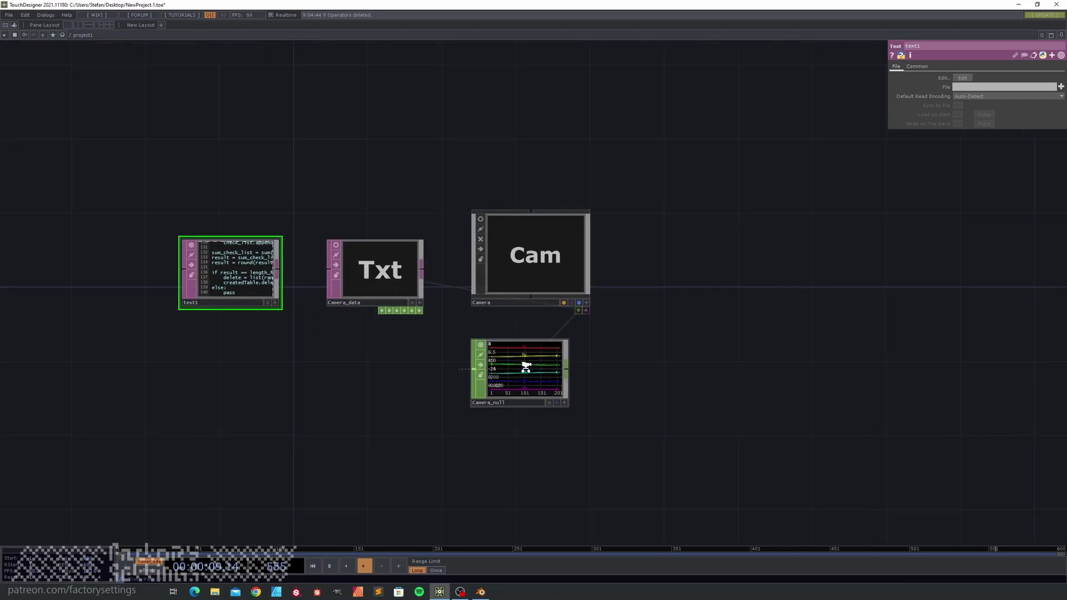
pyautogui.scroll(3, 515, 429)
pyautogui.scroll(-3, 550, 357)
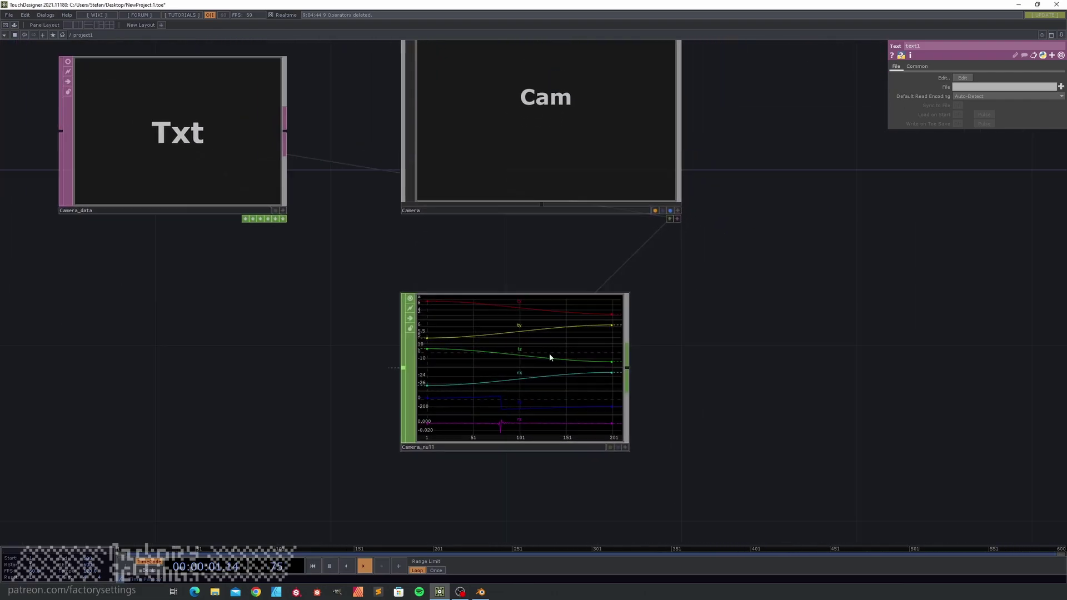
pyautogui.scroll(-5, 558, 391)
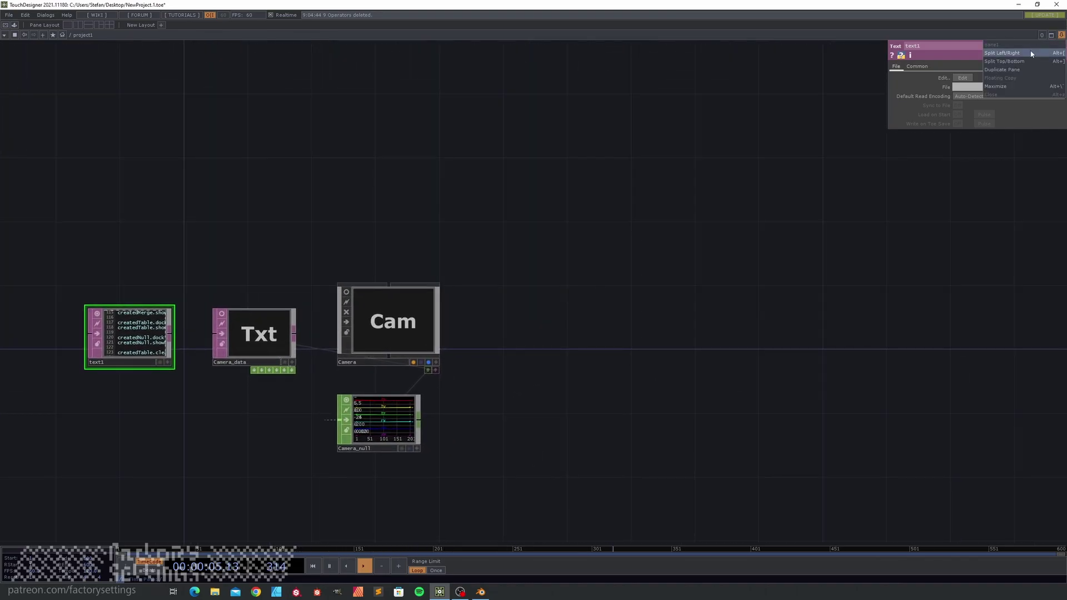
# - Split the network area and show the Camera in a top-view Geometry Viewer on the right
pyautogui.hotkey('alt', '[')
pyautogui.click(538, 34)
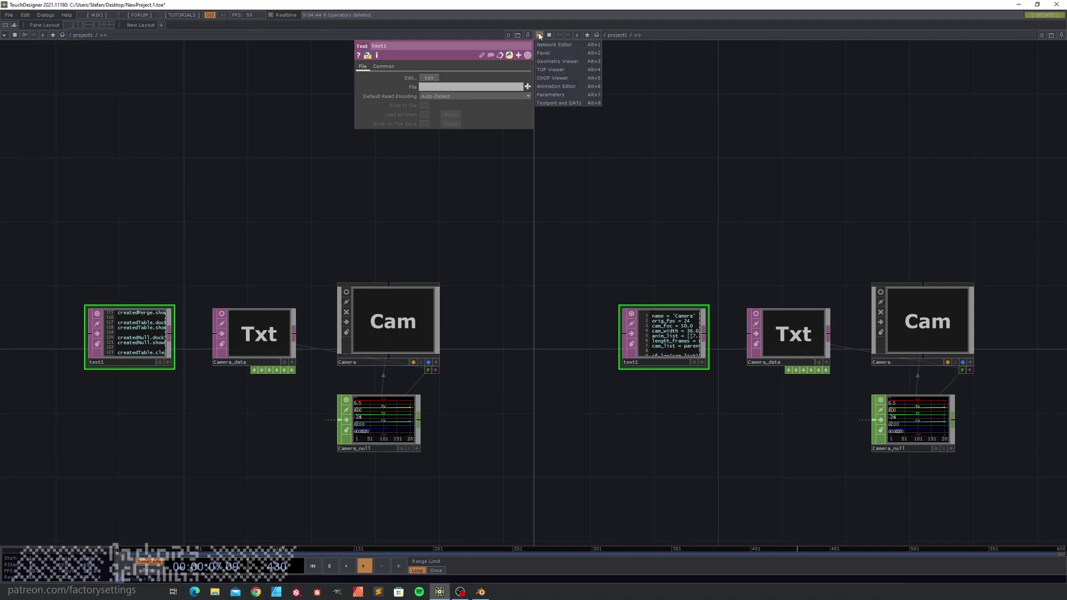
pyautogui.click(568, 65)
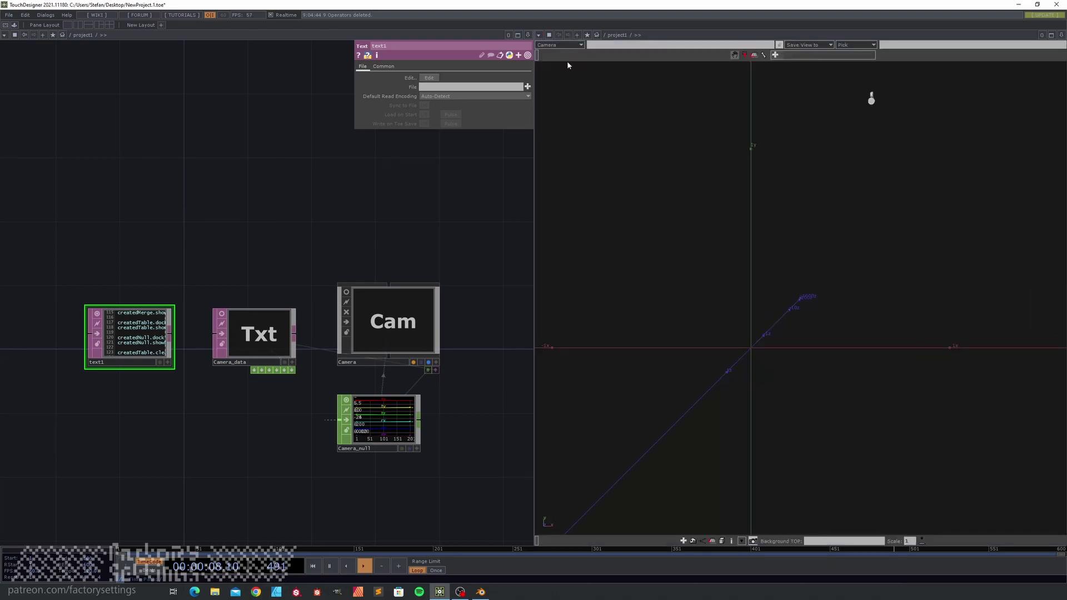
pyautogui.rightClick(750, 259)
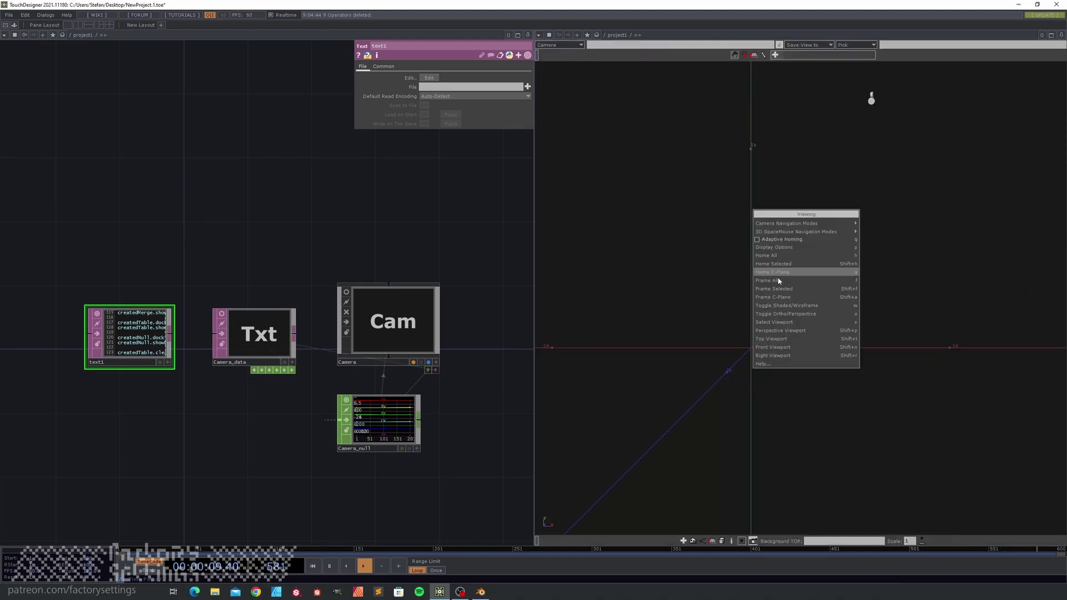
pyautogui.click(778, 339)
pyautogui.scroll(-4, 690, 281)
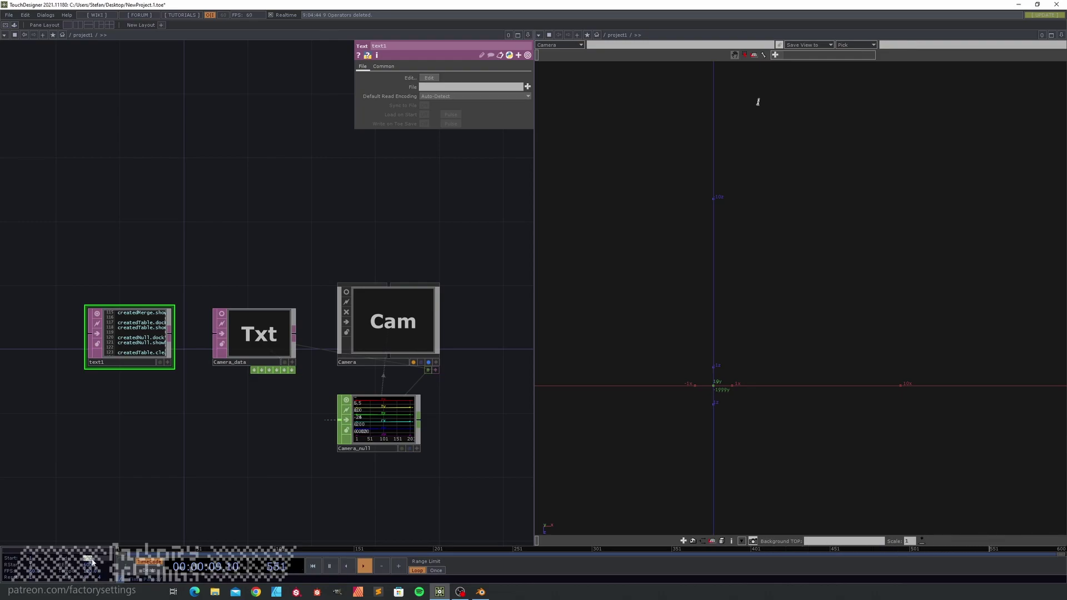
# - Set the timeline End and REnd to frame 160
pyautogui.write('160')
pyautogui.press('Return')
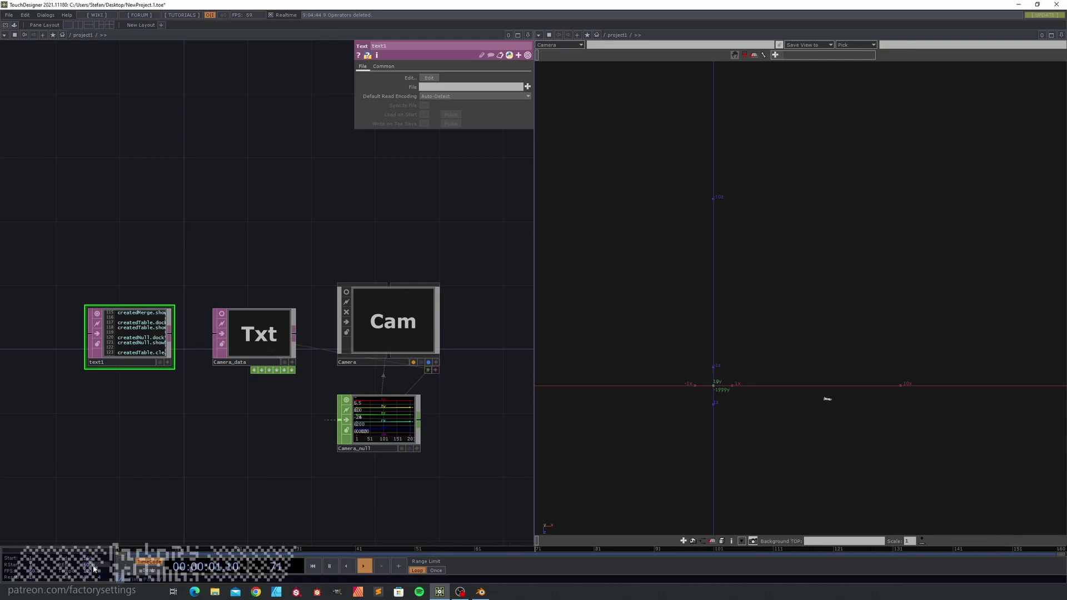
pyautogui.click(95, 568)
pyautogui.write('160')
pyautogui.press('Return')
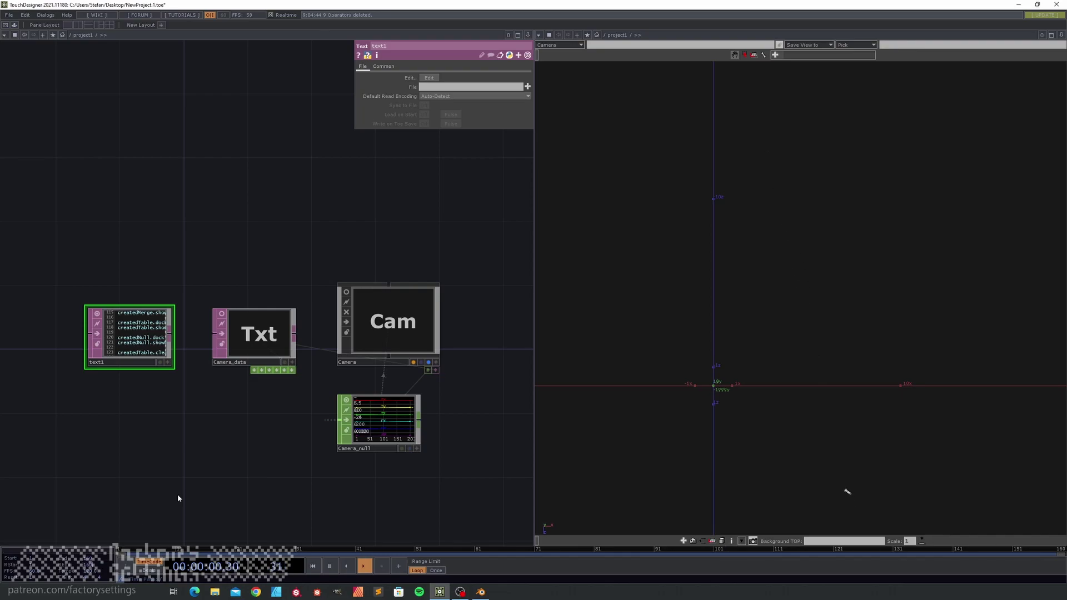